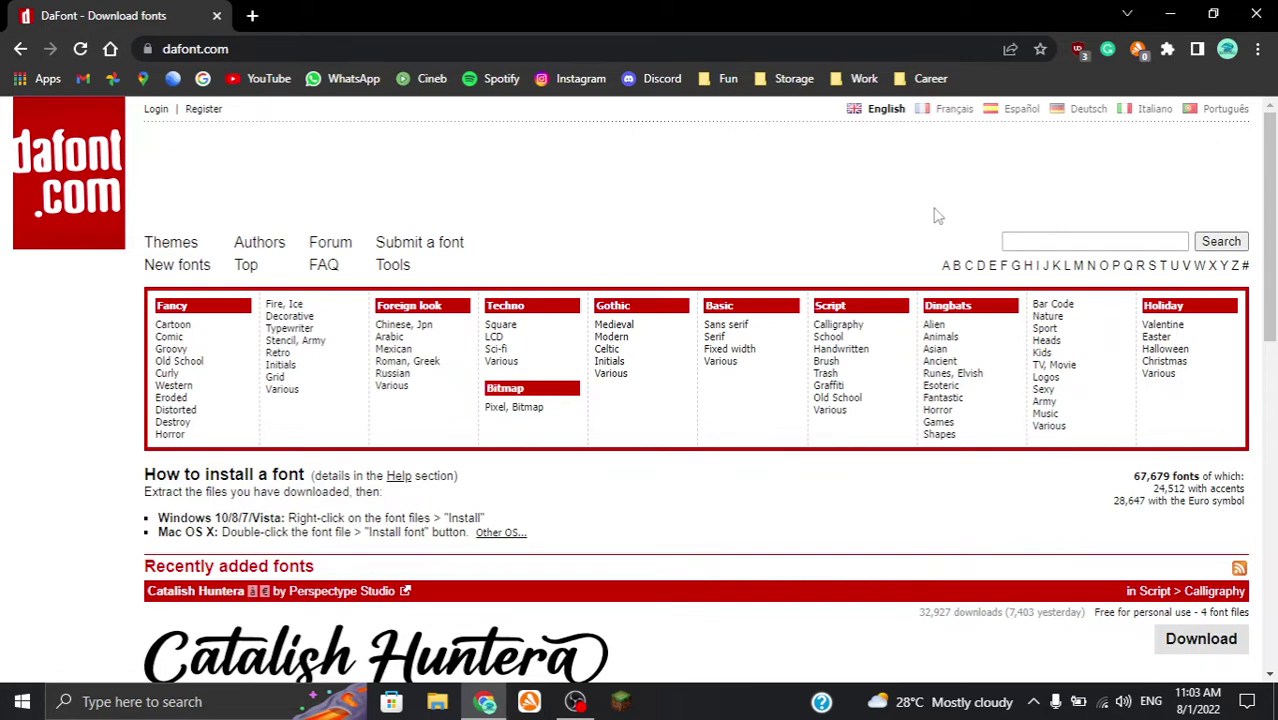
click(1048, 240)
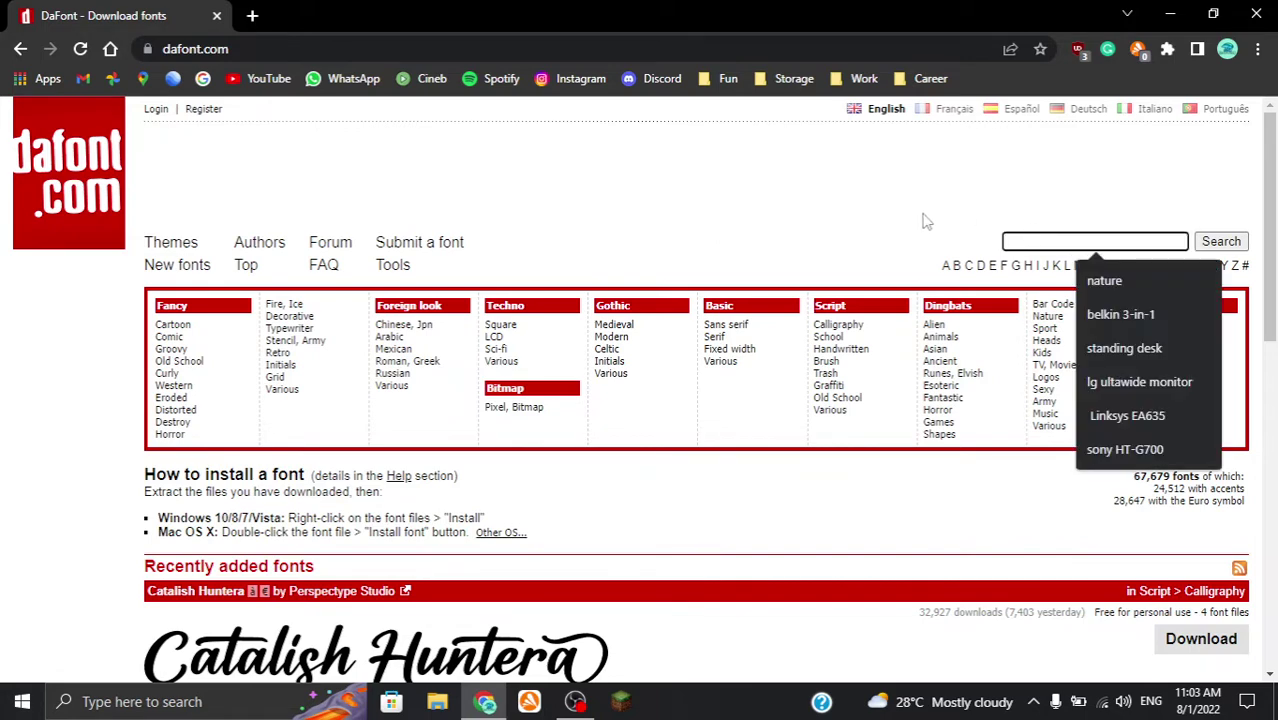
click(970, 248)
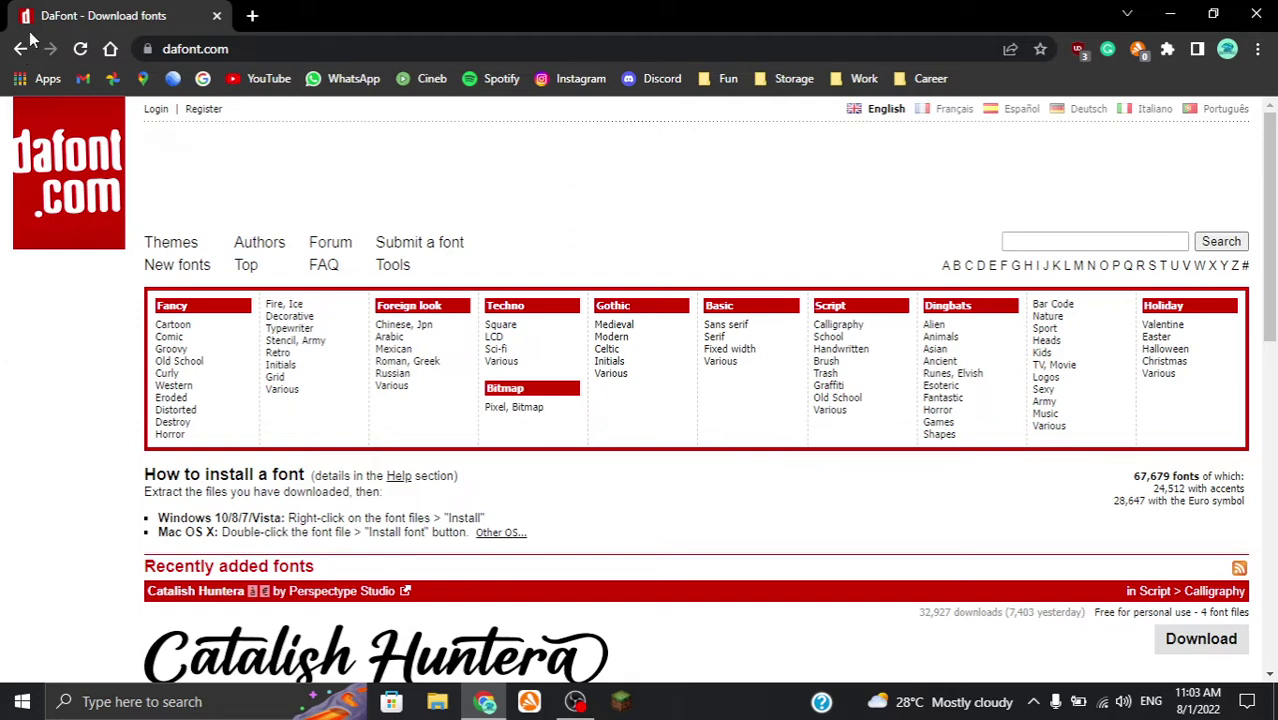
Reload the DaFont home page and download the Lemon Days font from the recently added fonts.
click(79, 50)
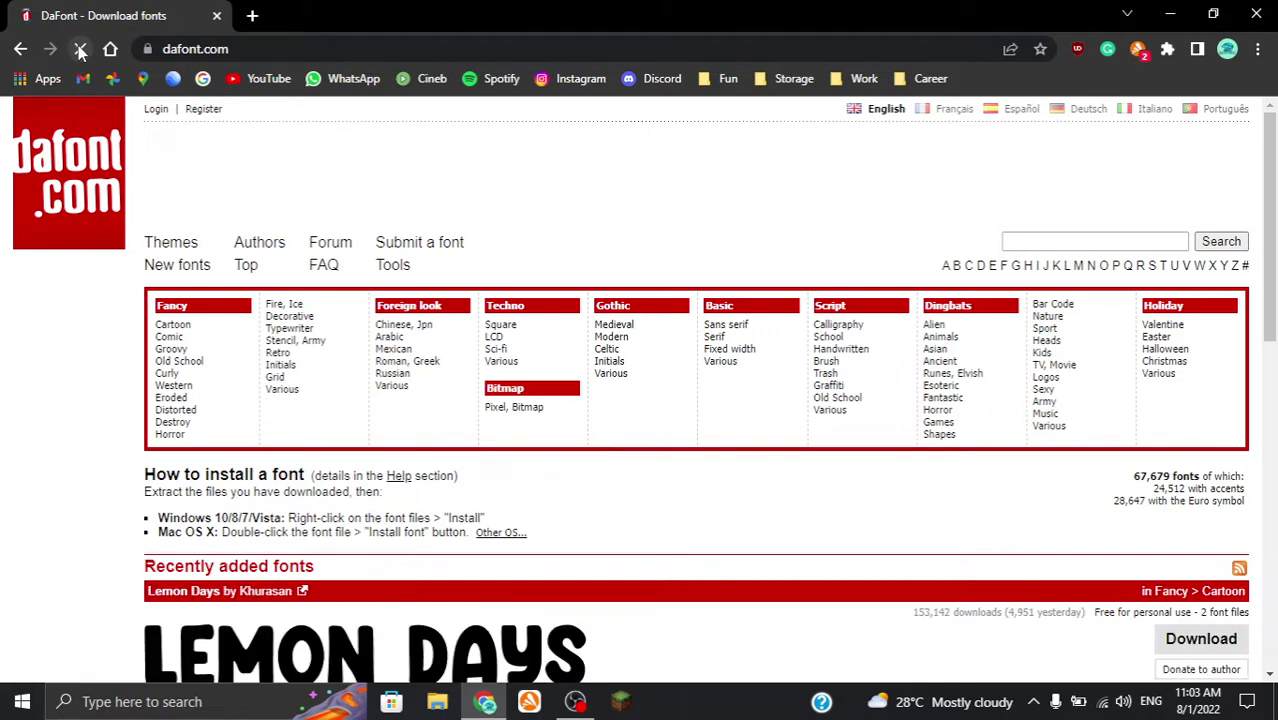
scroll(55, 363, down, 3)
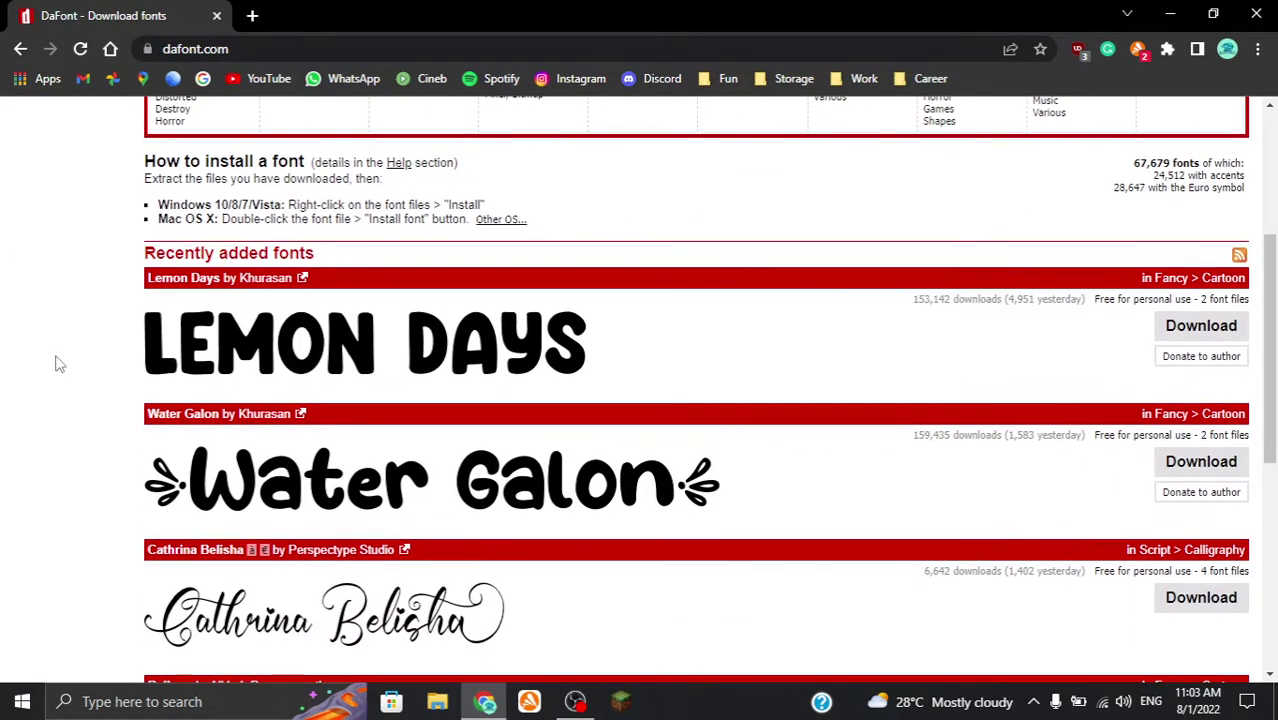
scroll(55, 363, down, 1)
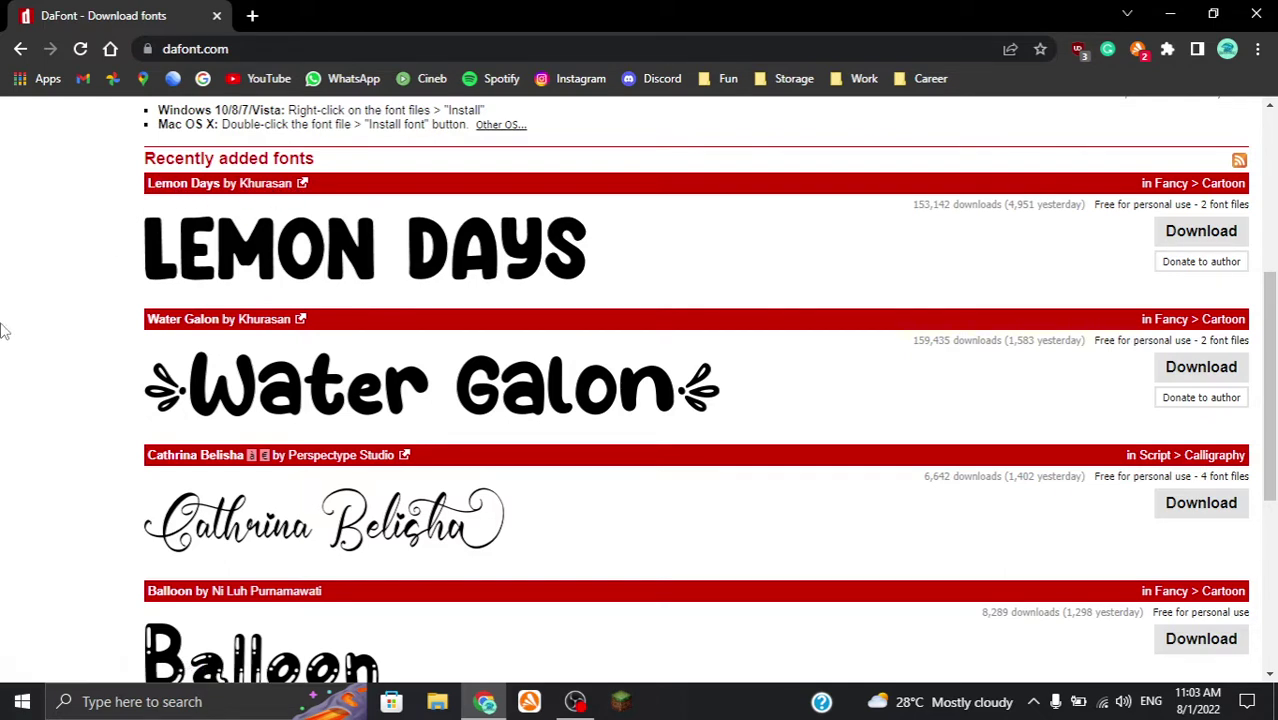
scroll(4, 330, down, 1)
scroll(4, 330, down, 4)
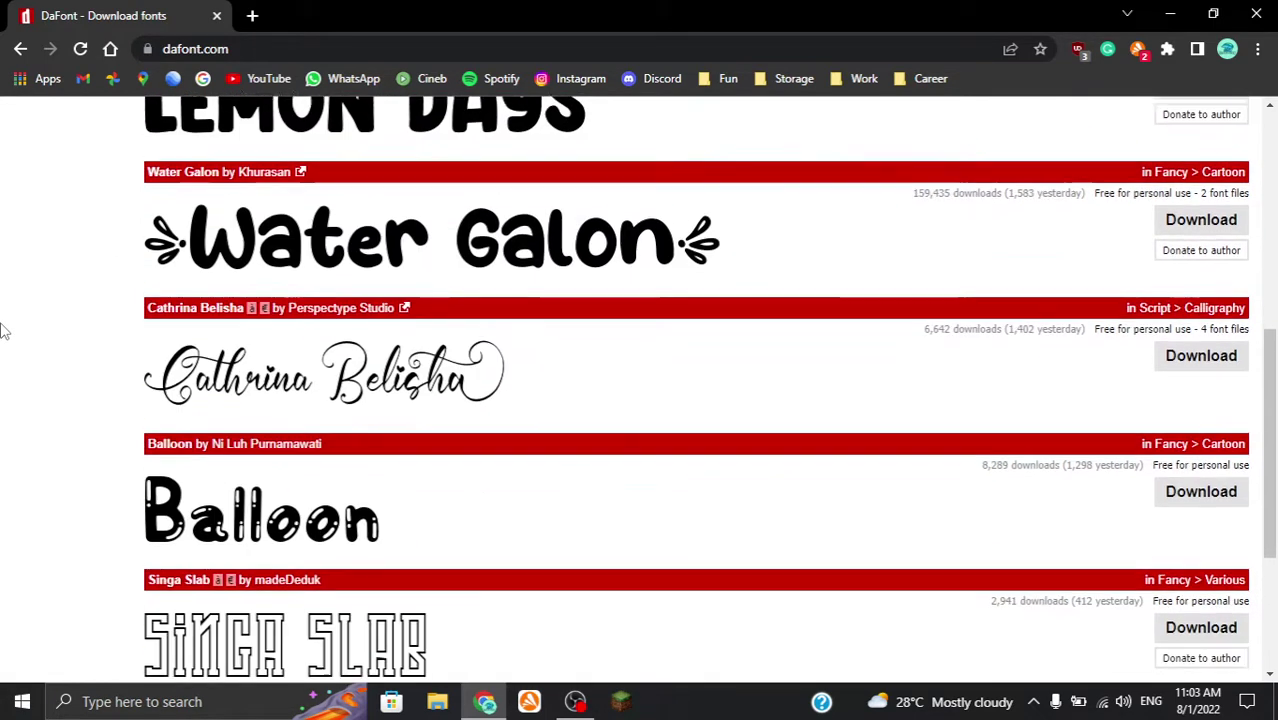
scroll(4, 330, up, 2)
scroll(4, 330, up, 2)
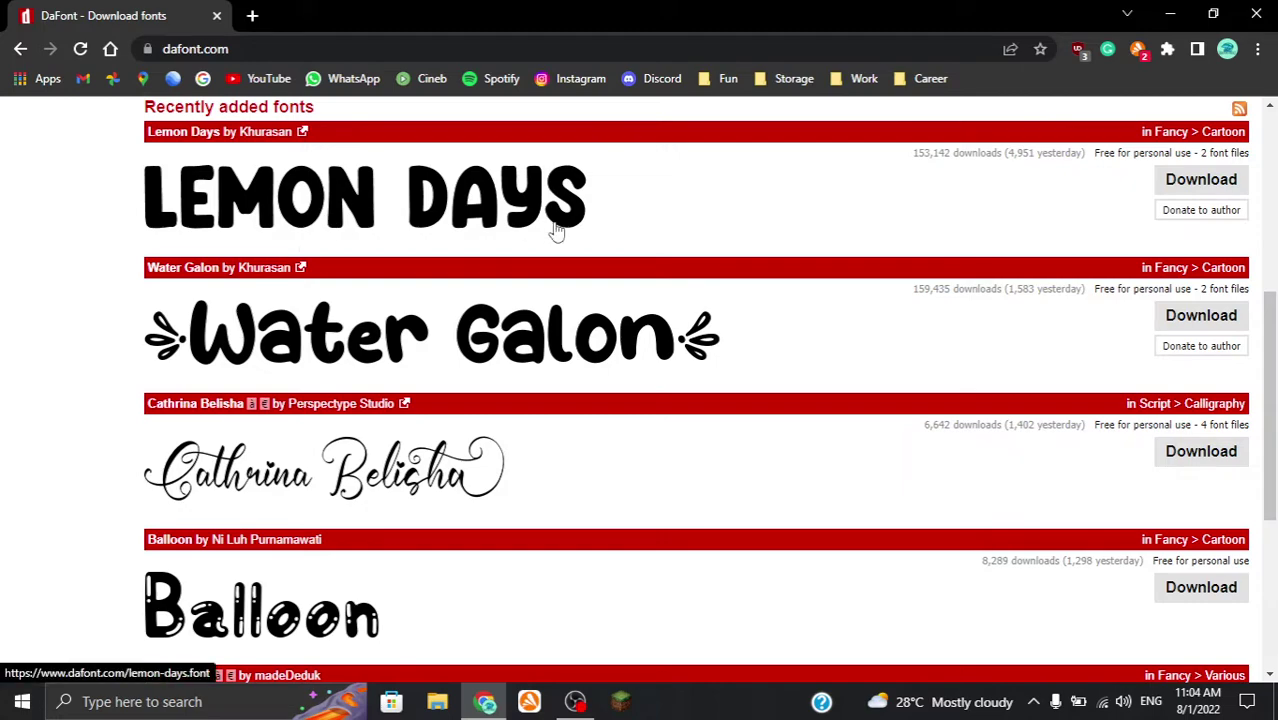
scroll(1242, 178, up, 5)
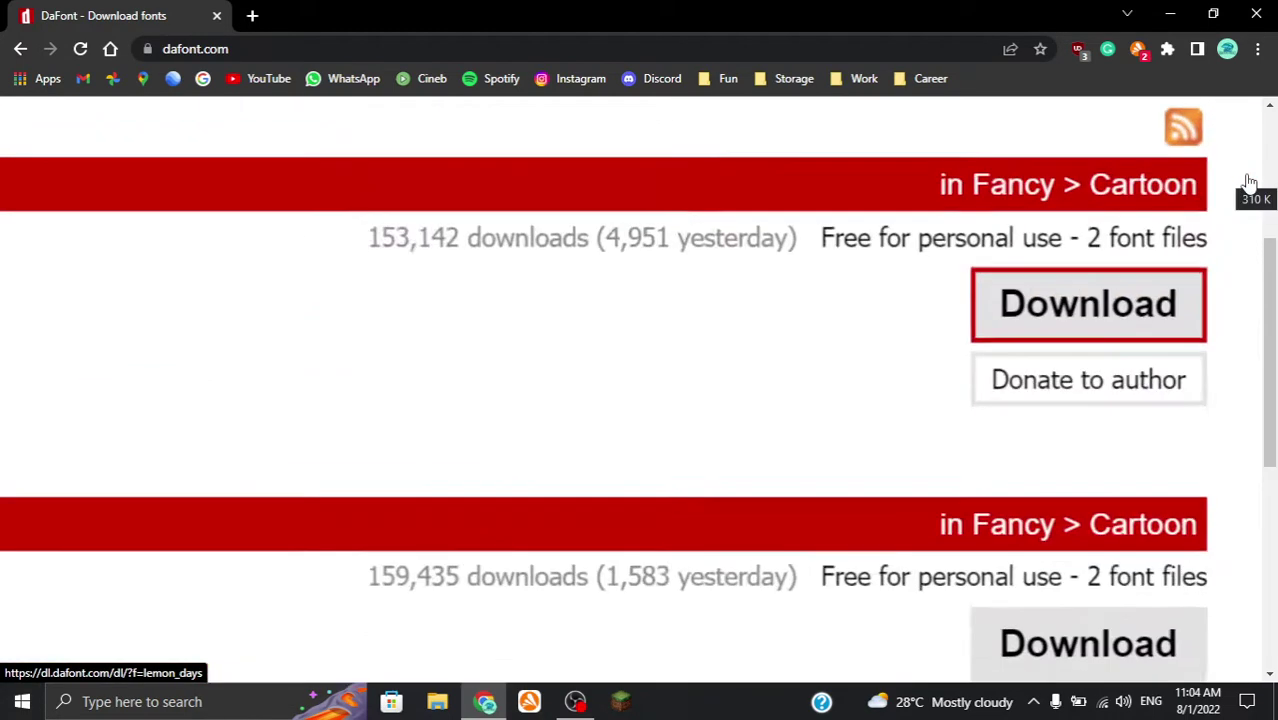
scroll(1097, 370, down, 5)
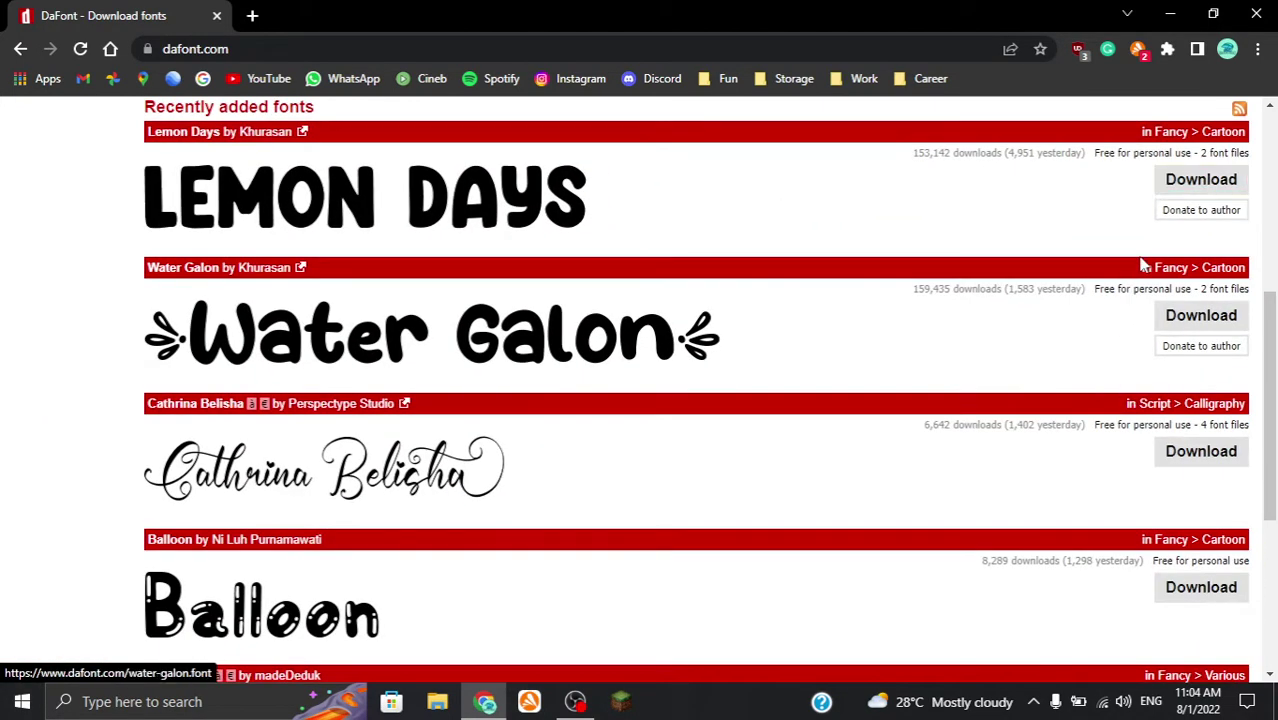
click(1206, 190)
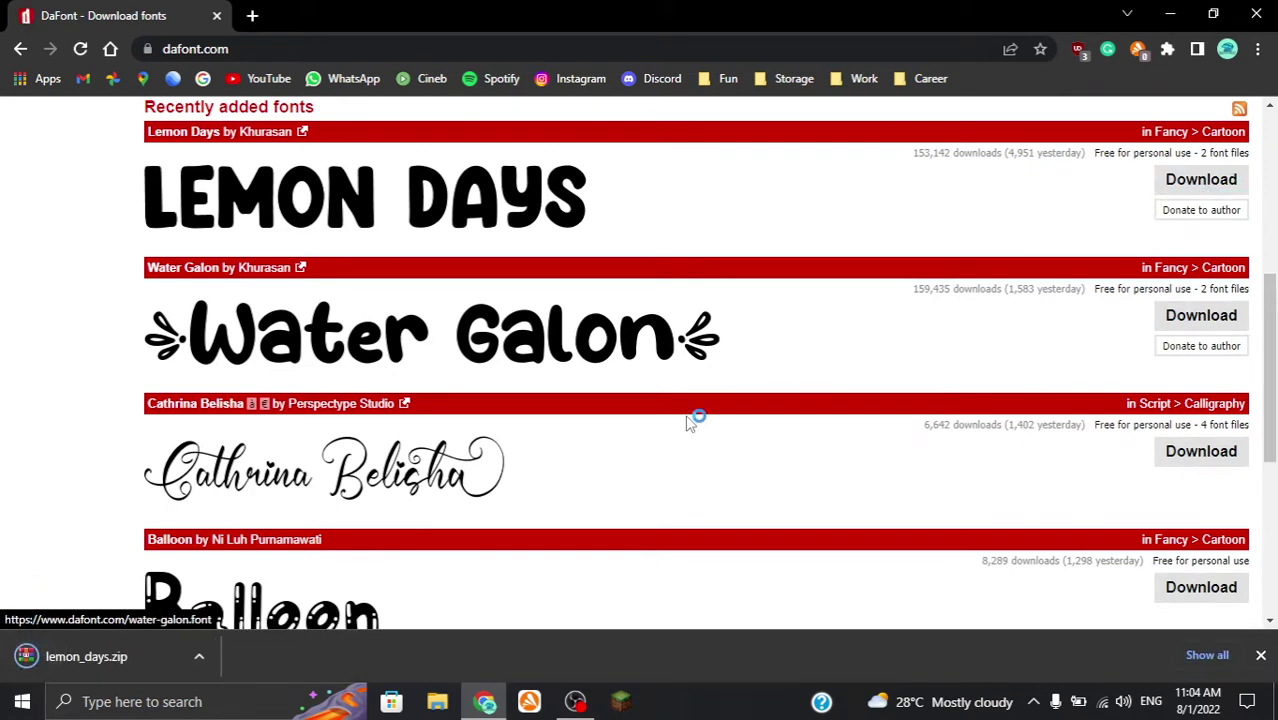
Open the downloaded lemon_days.zip archive and minimise the browser behind it.
click(98, 668)
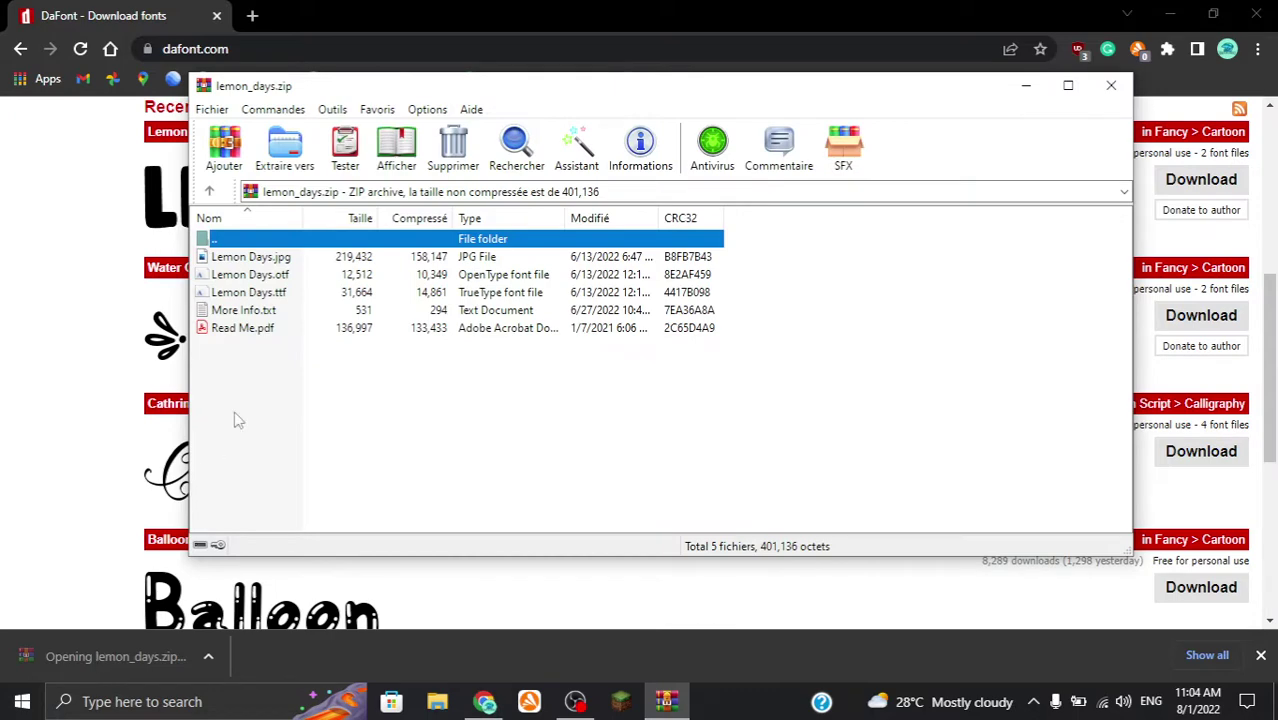
click(272, 373)
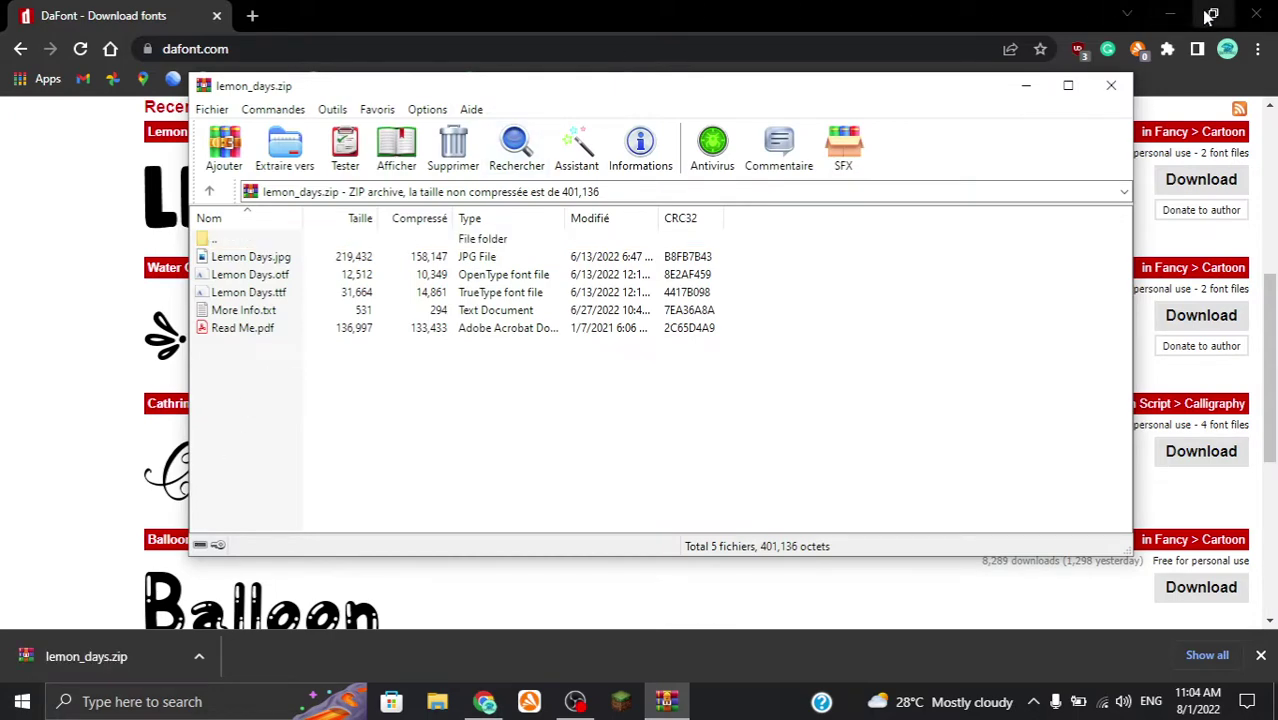
click(1167, 9)
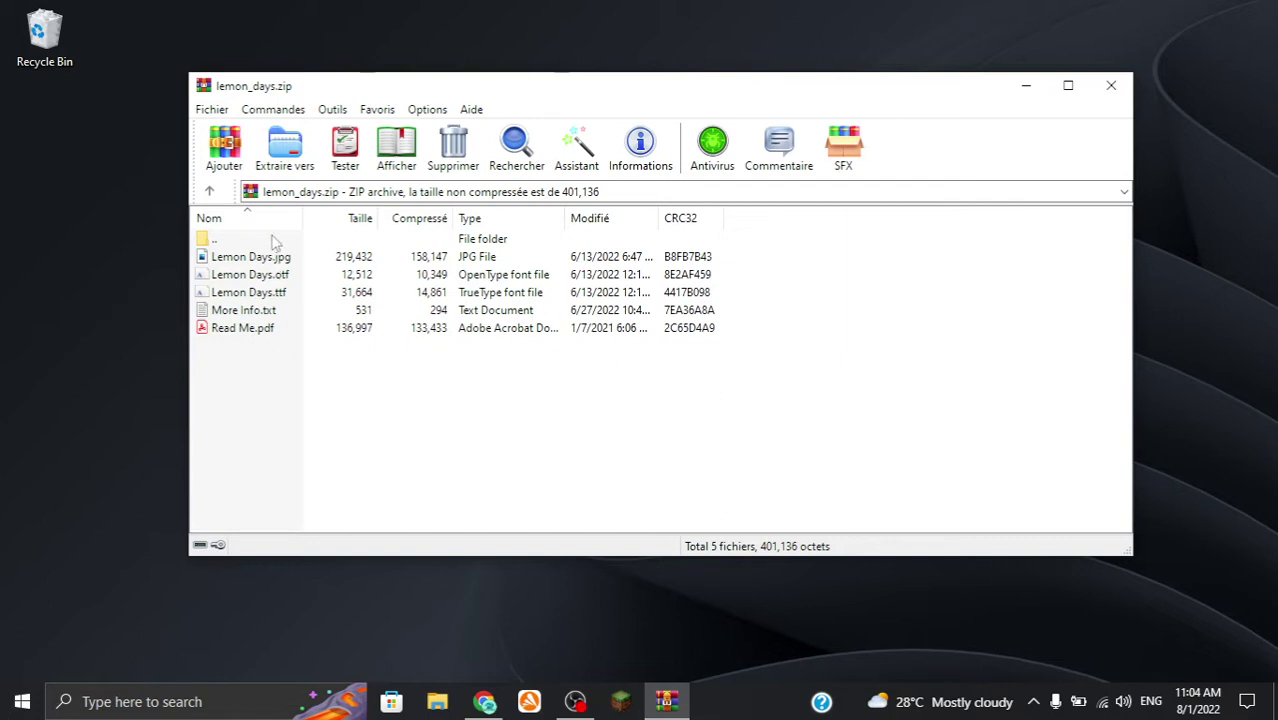
mouse_move(316, 88)
mouse_down()
mouse_move(244, 80)
mouse_move(293, 86)
mouse_up()
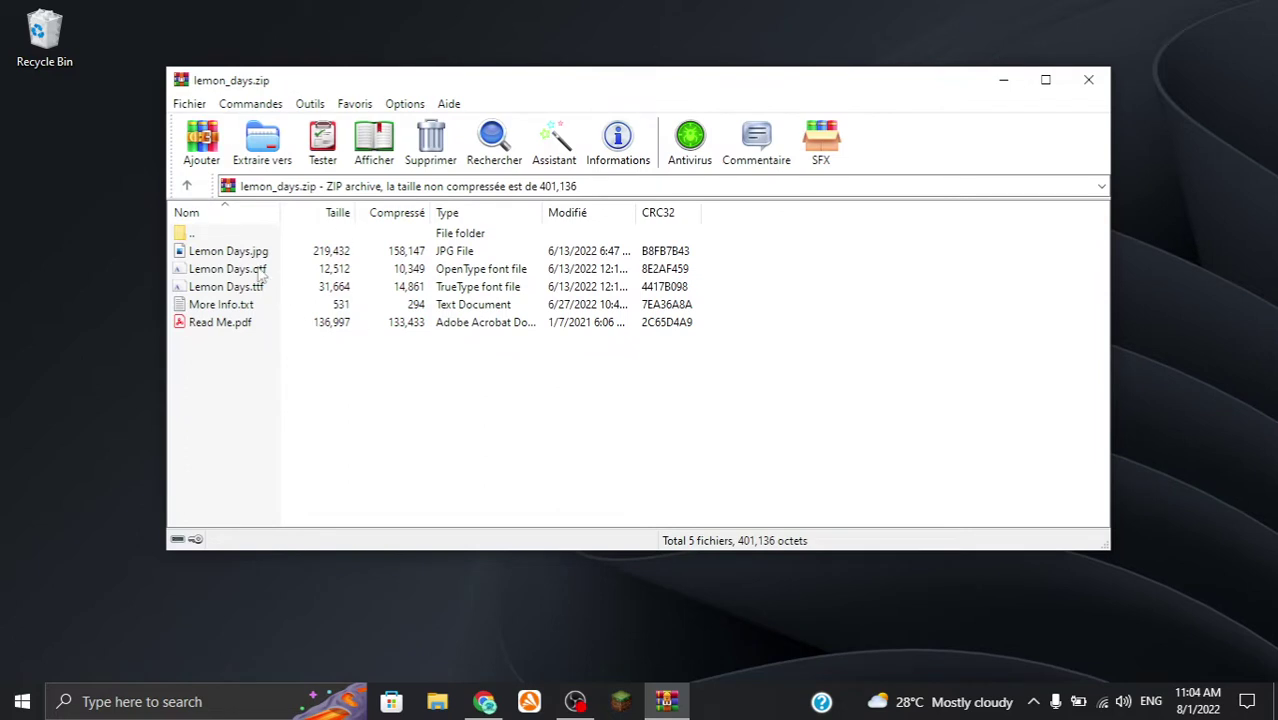
Extract the contents of lemon_days.zip to Local Disk (D:).
click(240, 236)
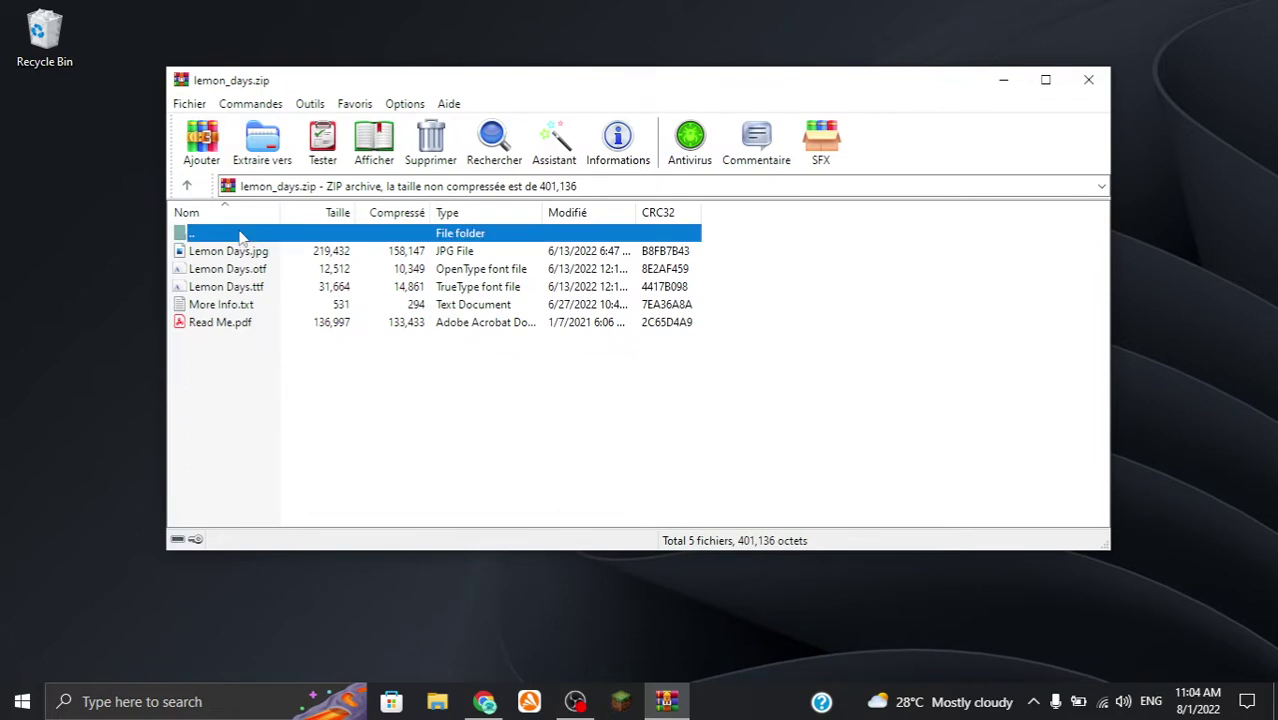
click(343, 407)
click(324, 237)
right_click(324, 238)
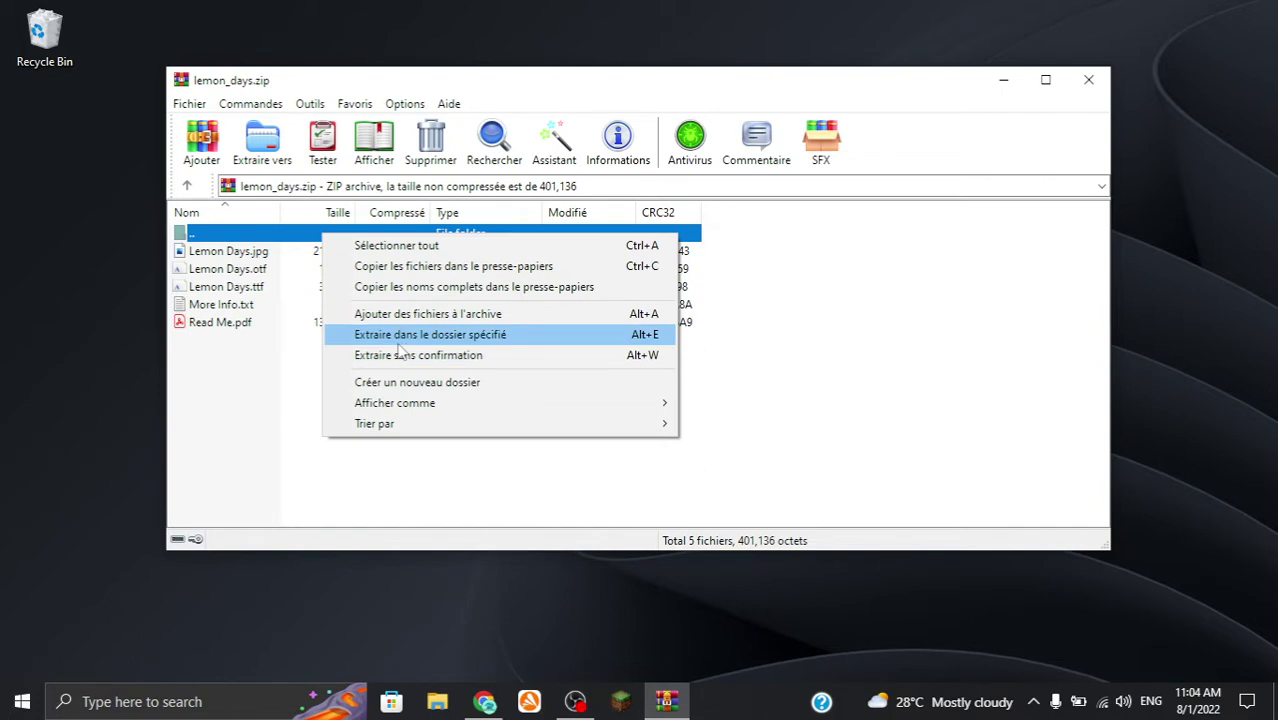
click(486, 338)
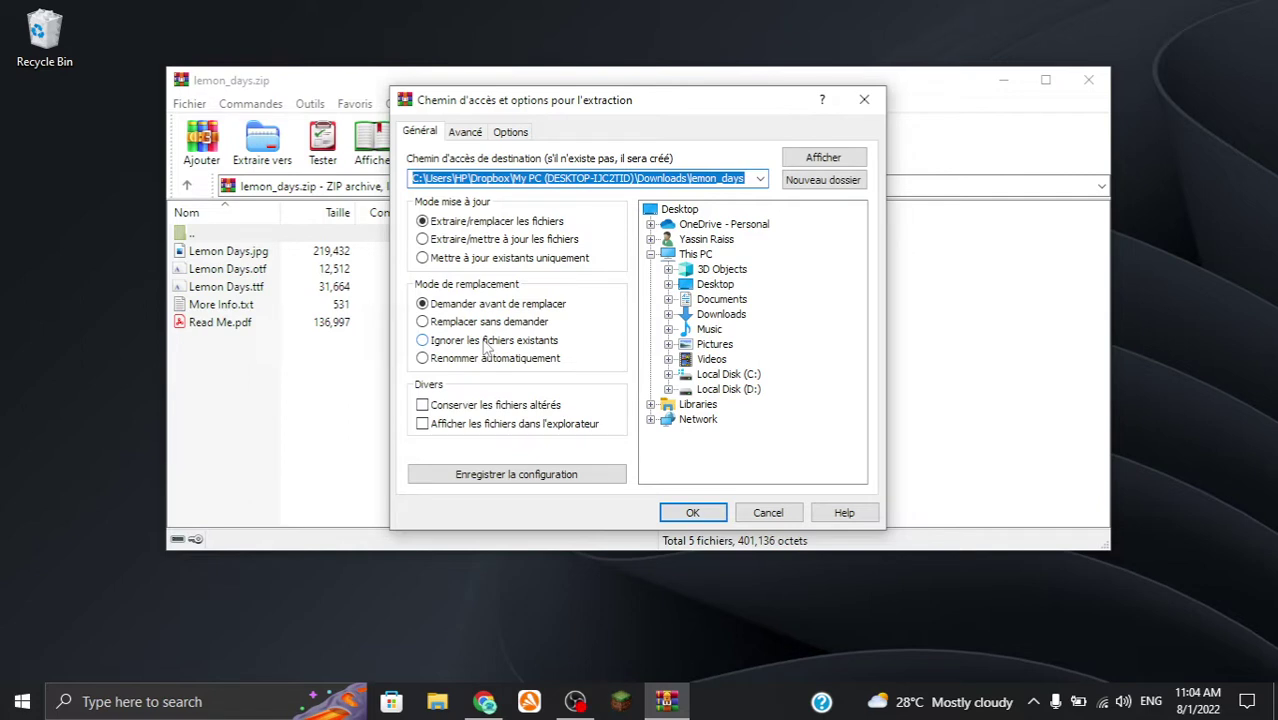
click(722, 395)
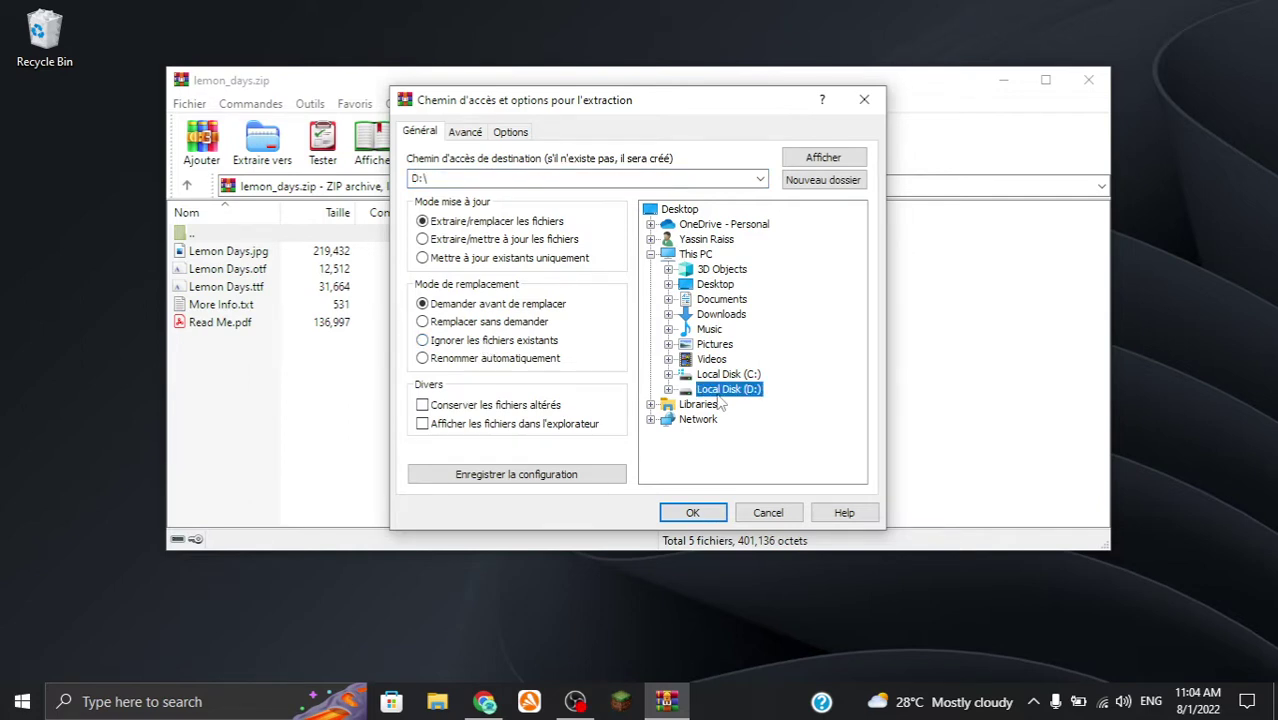
click(666, 512)
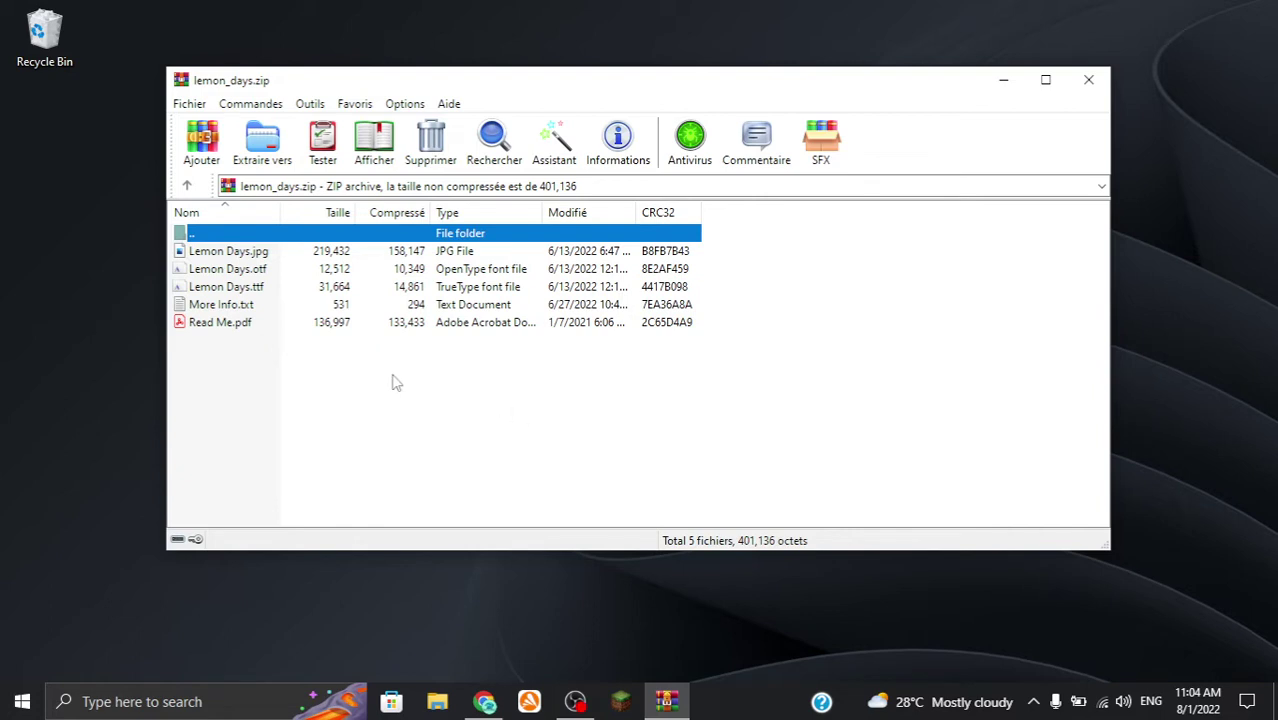
Close the archive window and open Local Disk (D:) in File Explorer.
click(232, 289)
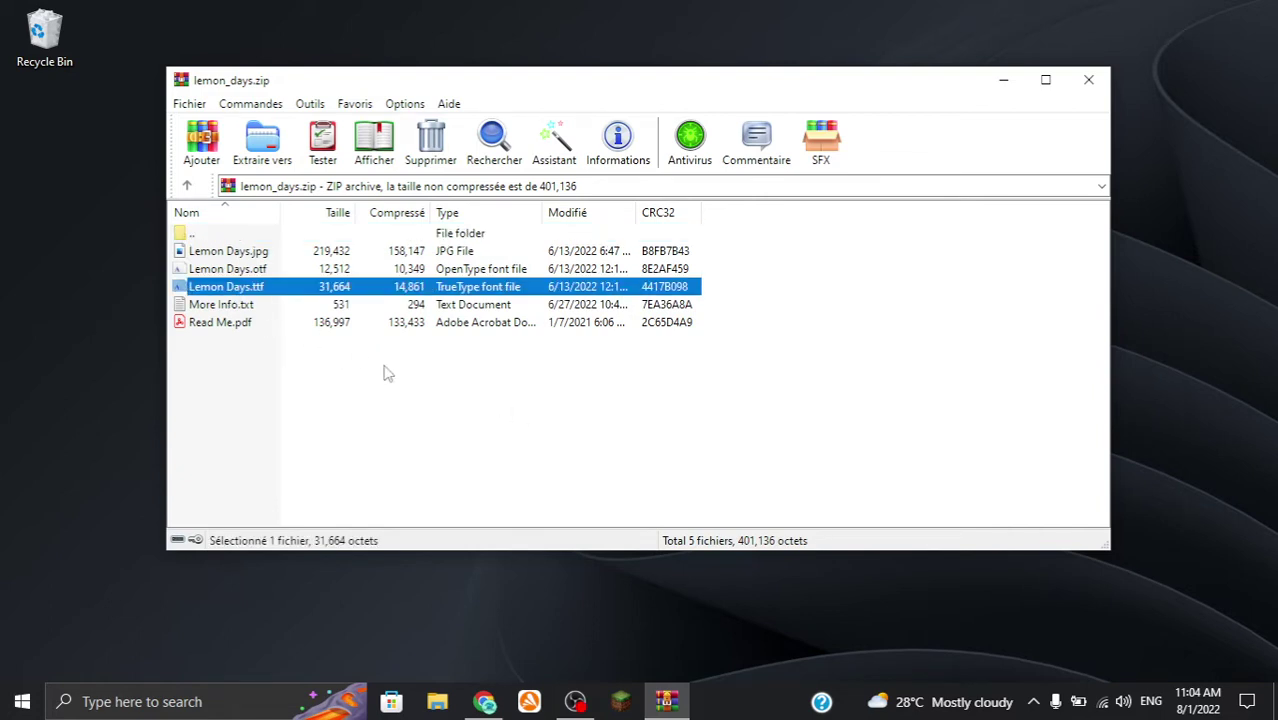
click(910, 374)
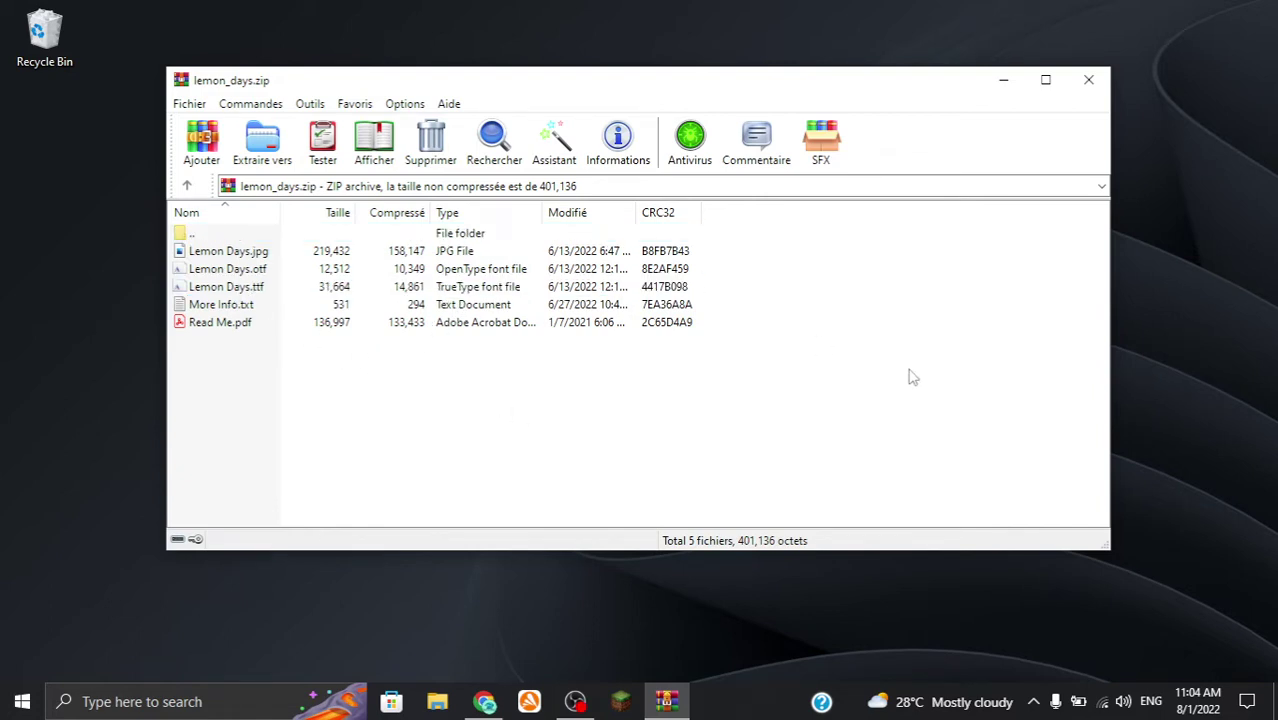
click(1089, 82)
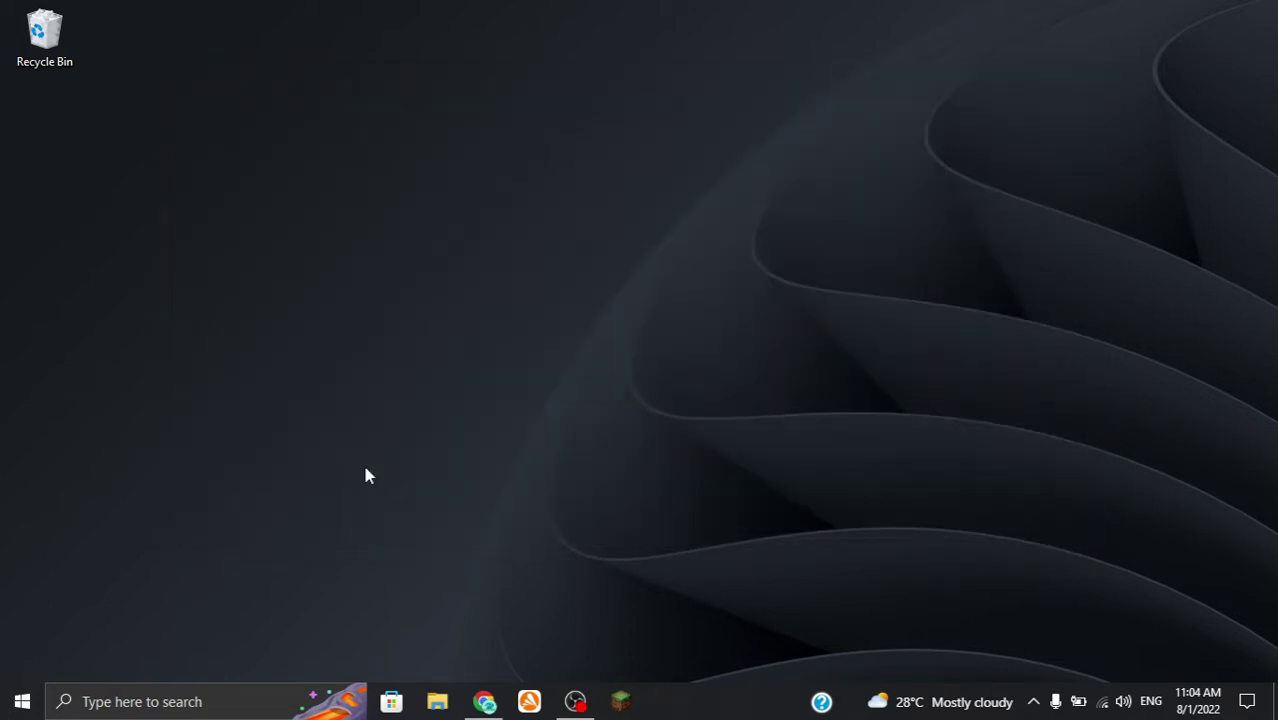
click(437, 702)
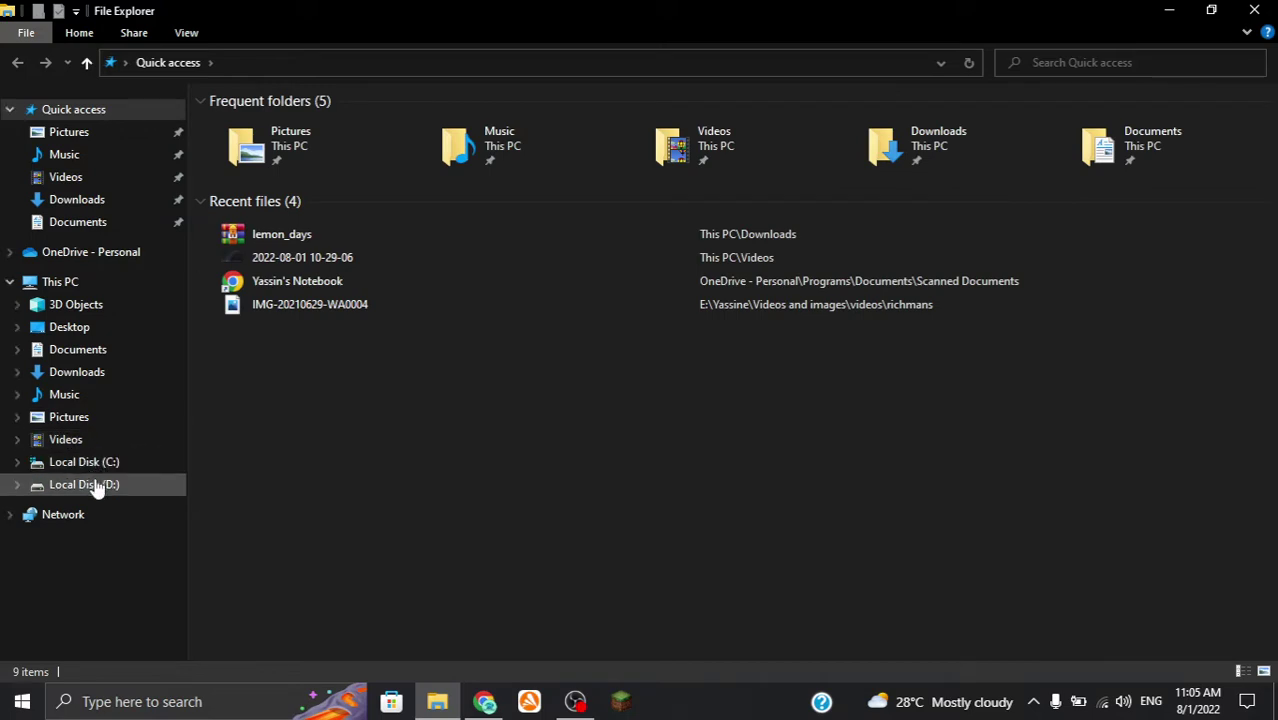
click(97, 486)
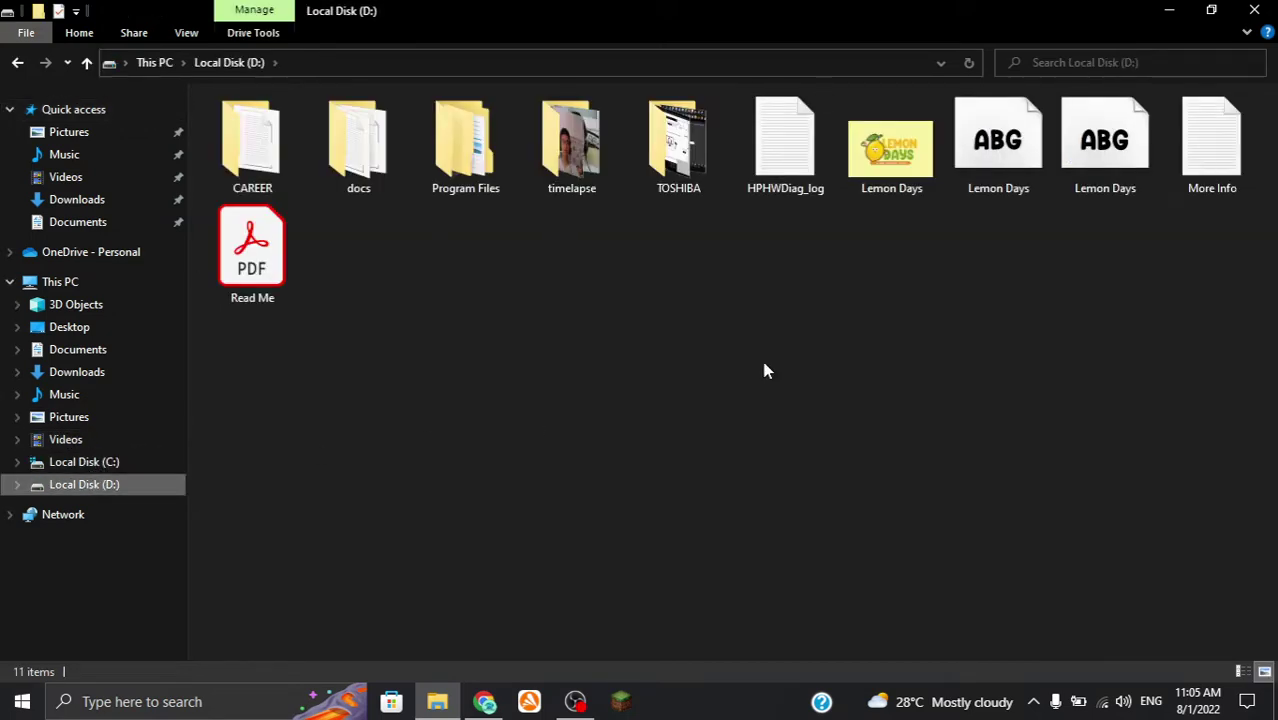
Look over the extracted Lemon Days image, font, More Info and Read Me files on drive D.
click(884, 176)
click(1003, 249)
drag(1257, 246, 1170, 160)
click(868, 389)
drag(297, 363, 270, 290)
click(368, 337)
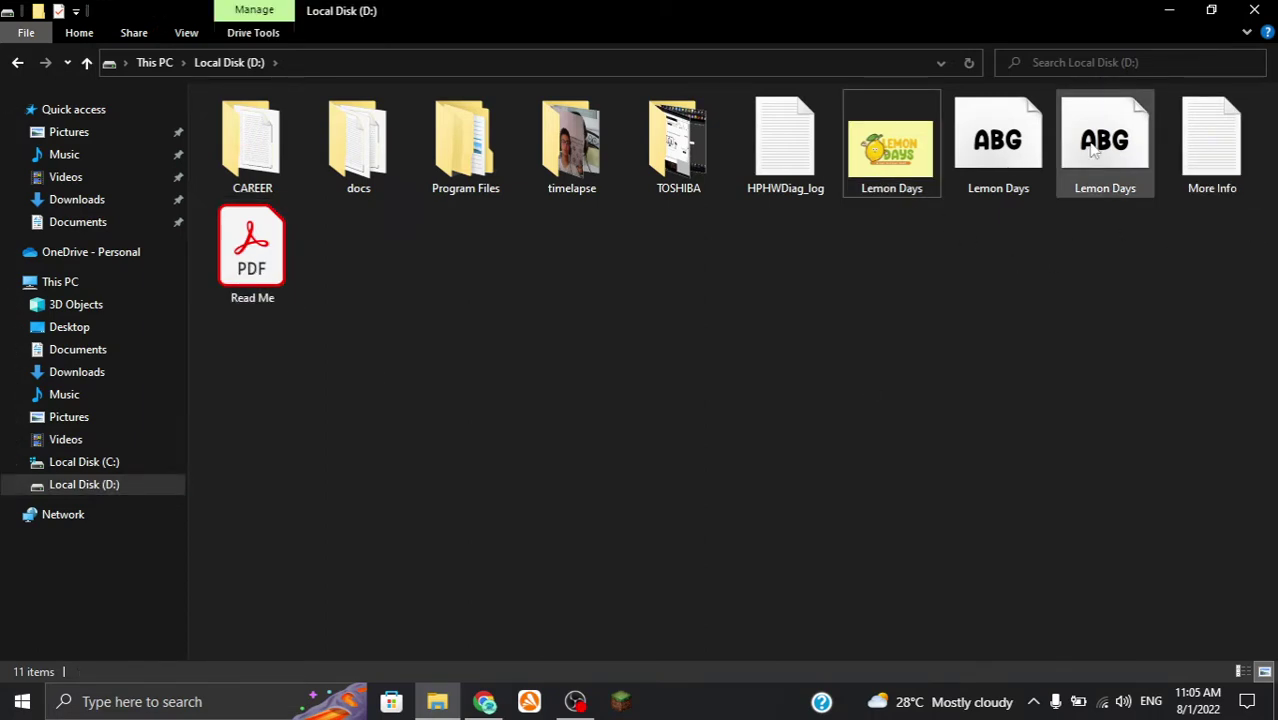
drag(1110, 232, 1067, 268)
Check the file type of the second Lemon Days font file in its properties, then close them.
click(1078, 180)
right_click(1078, 180)
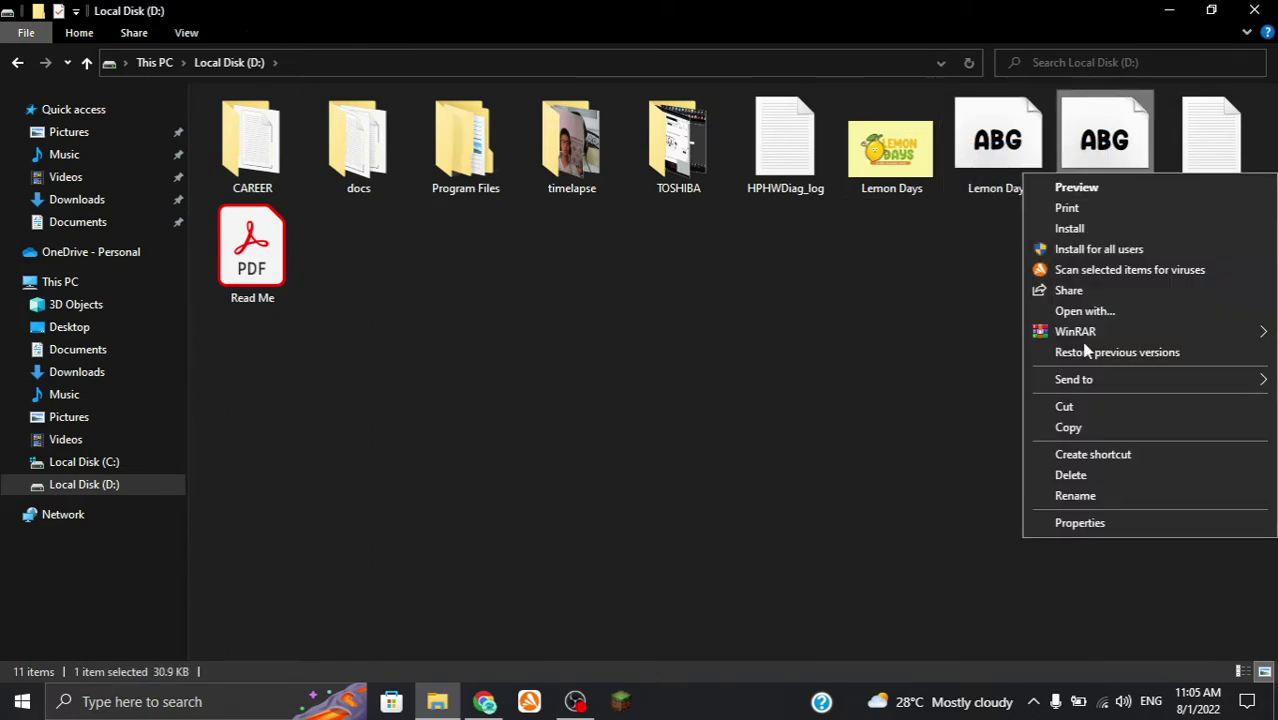
click(1093, 519)
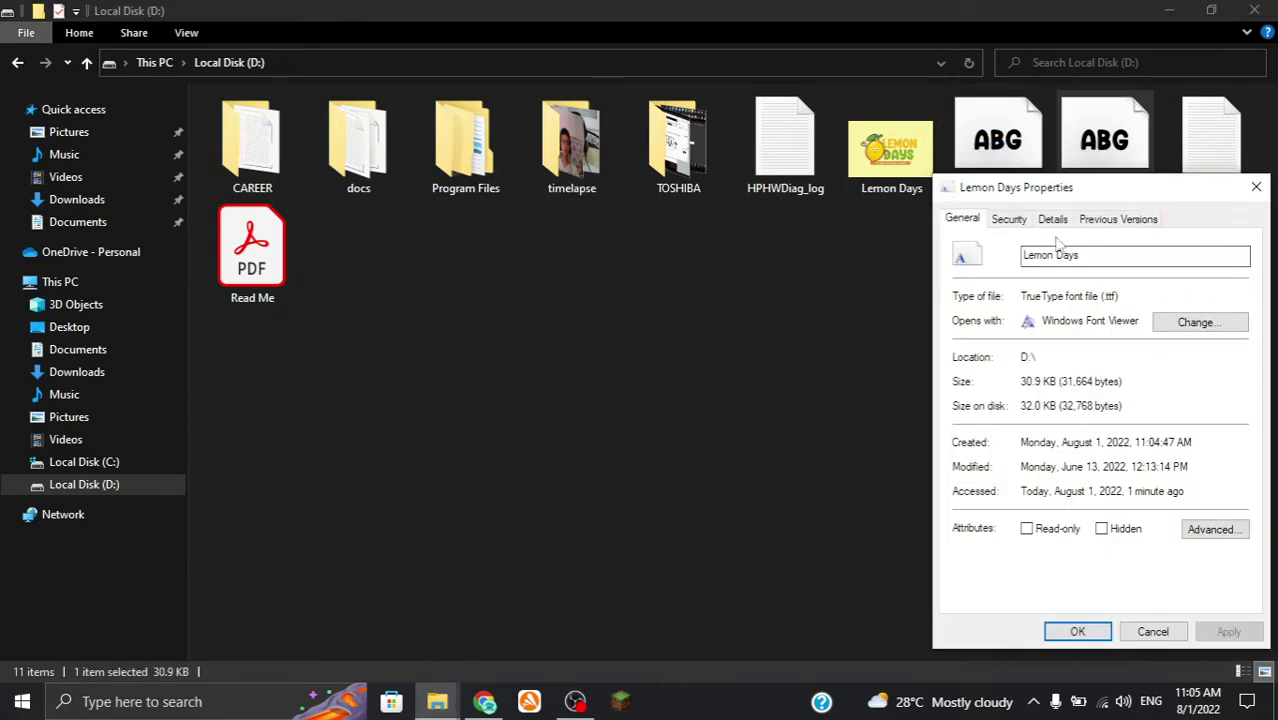
drag(1020, 296, 1083, 296)
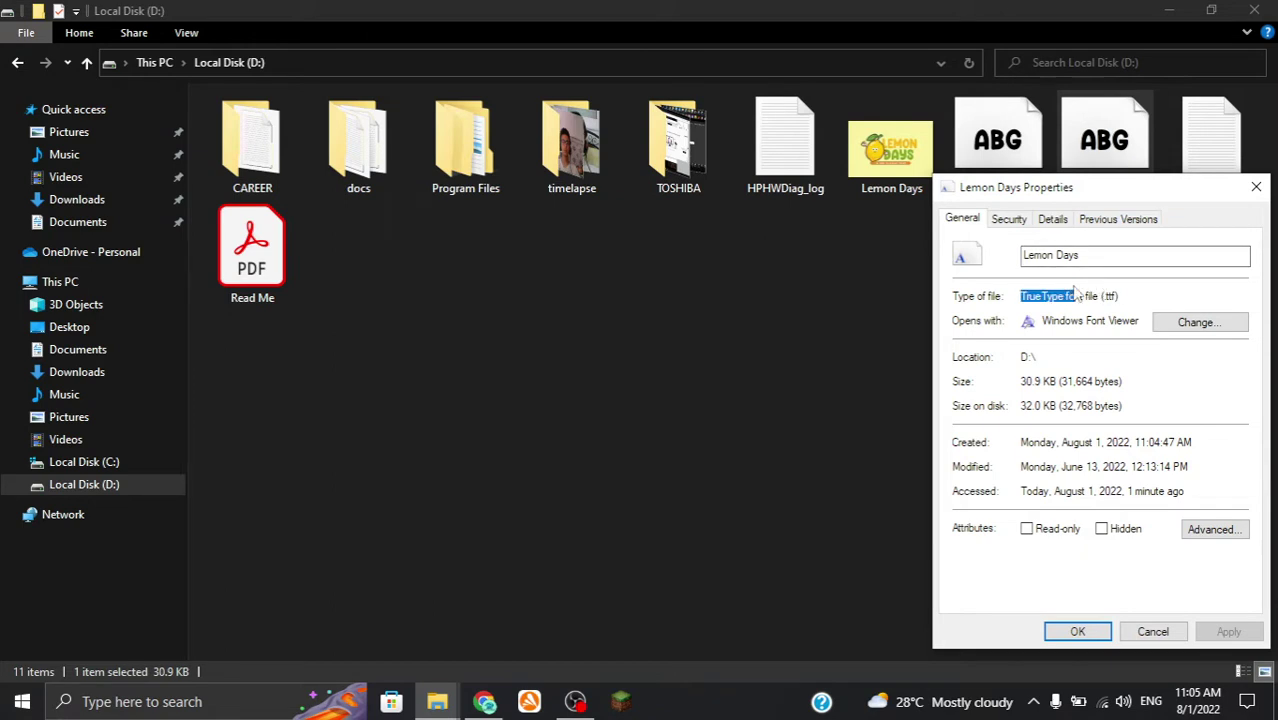
click(1256, 187)
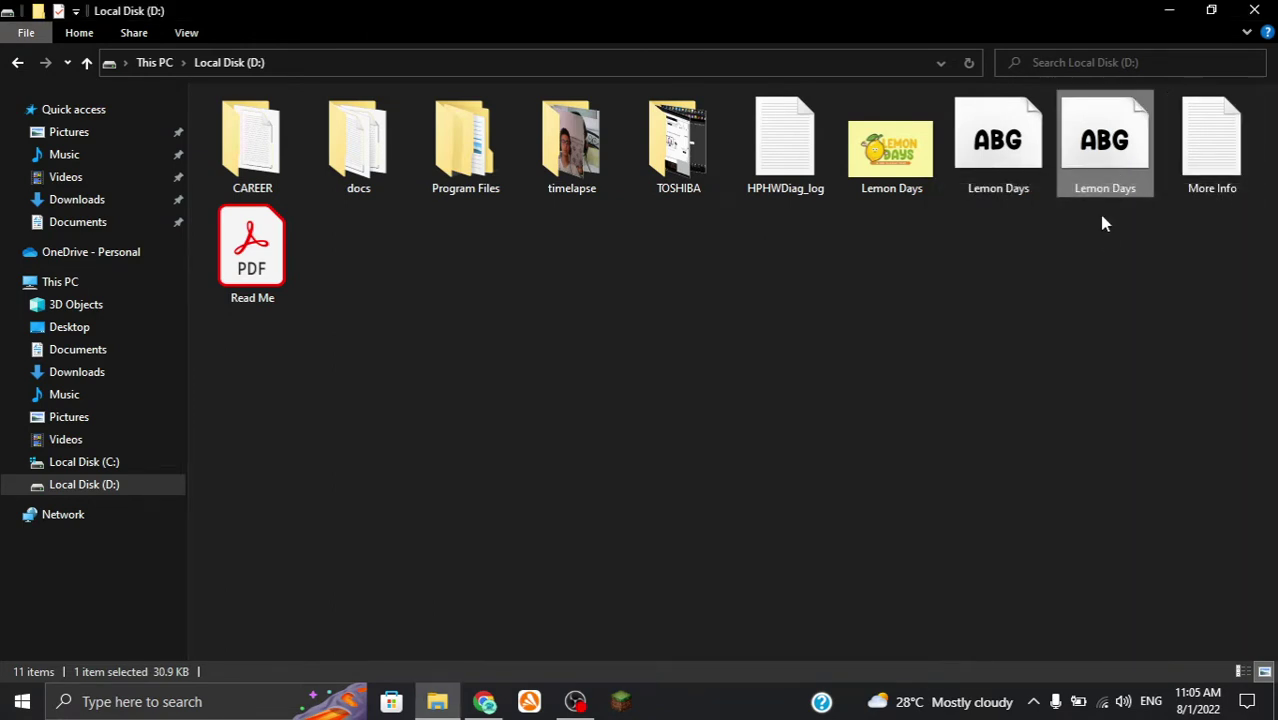
Open the second Lemon Days font file in the font viewer, install the font and close the viewer.
click(1122, 113)
right_click(1119, 107)
key(Escape)
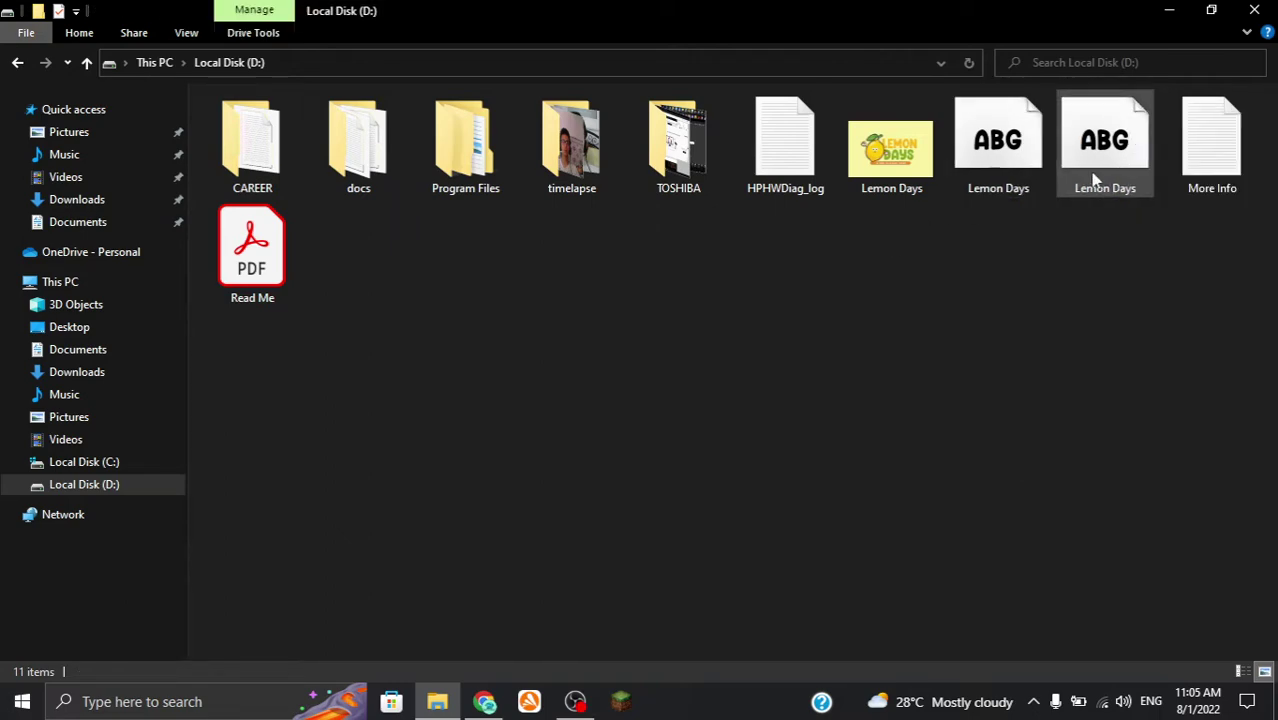
double_click(1099, 177)
drag(194, 54, 318, 120)
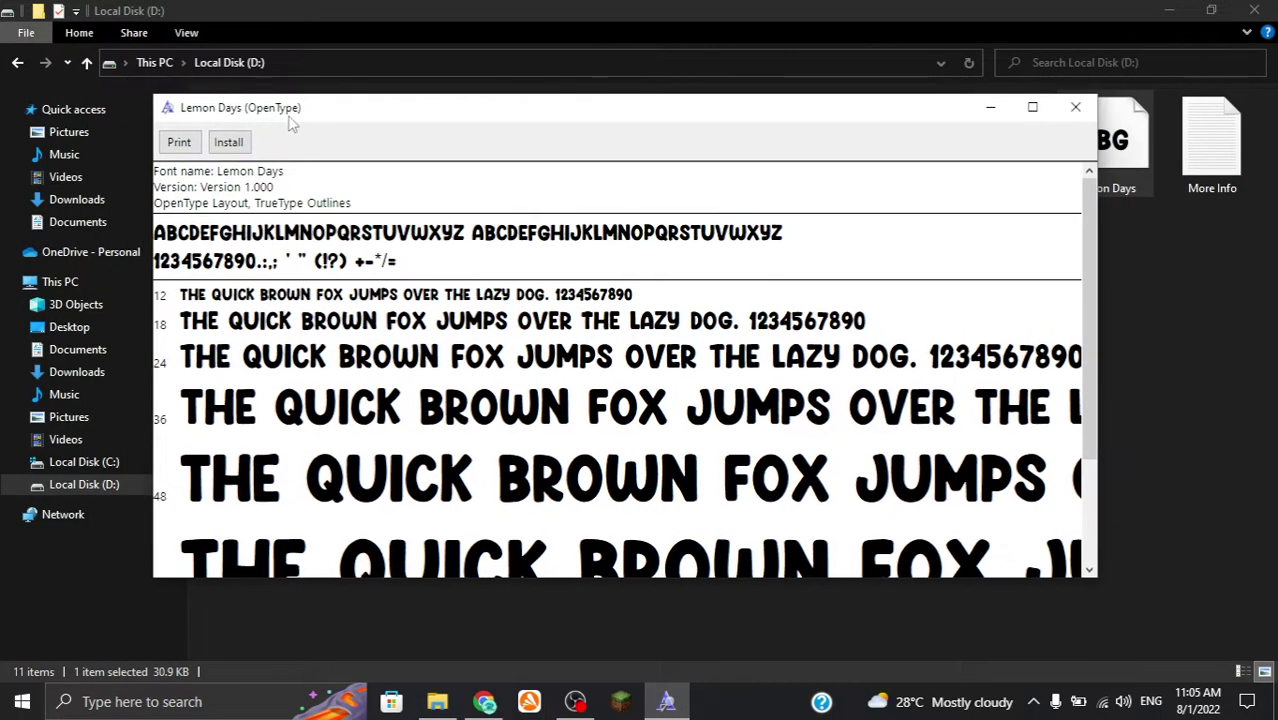
click(229, 143)
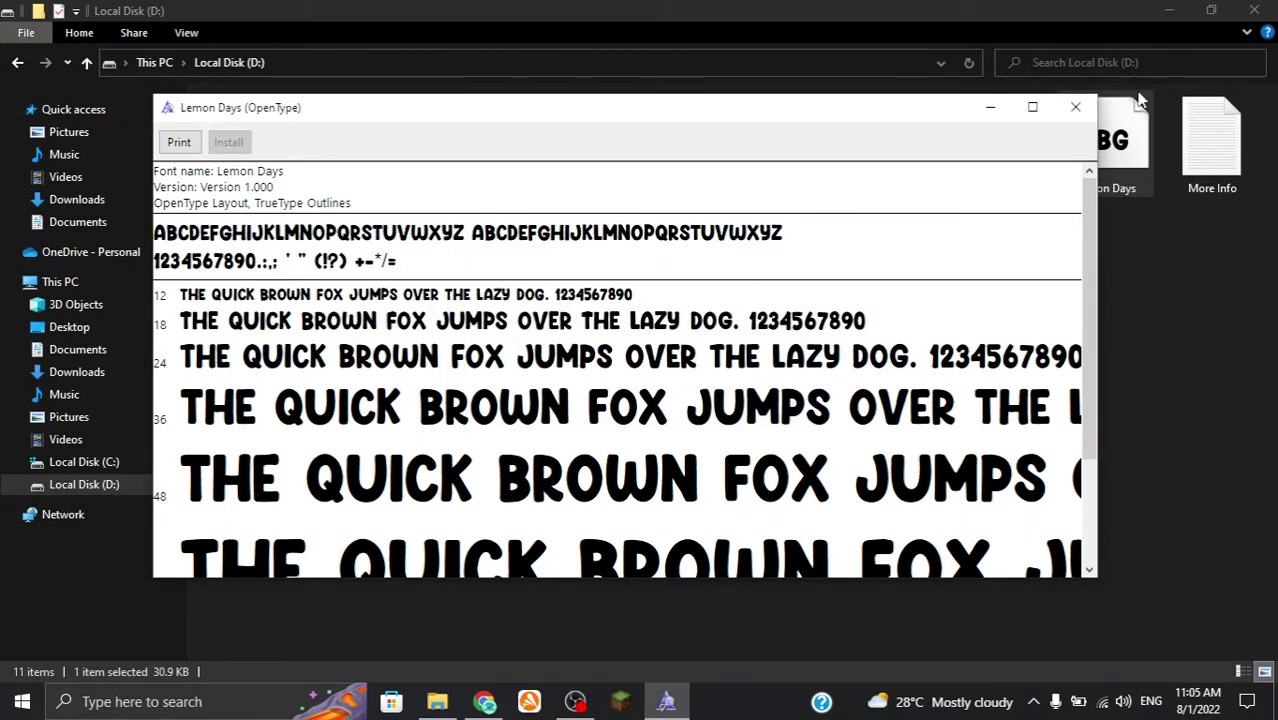
click(1075, 107)
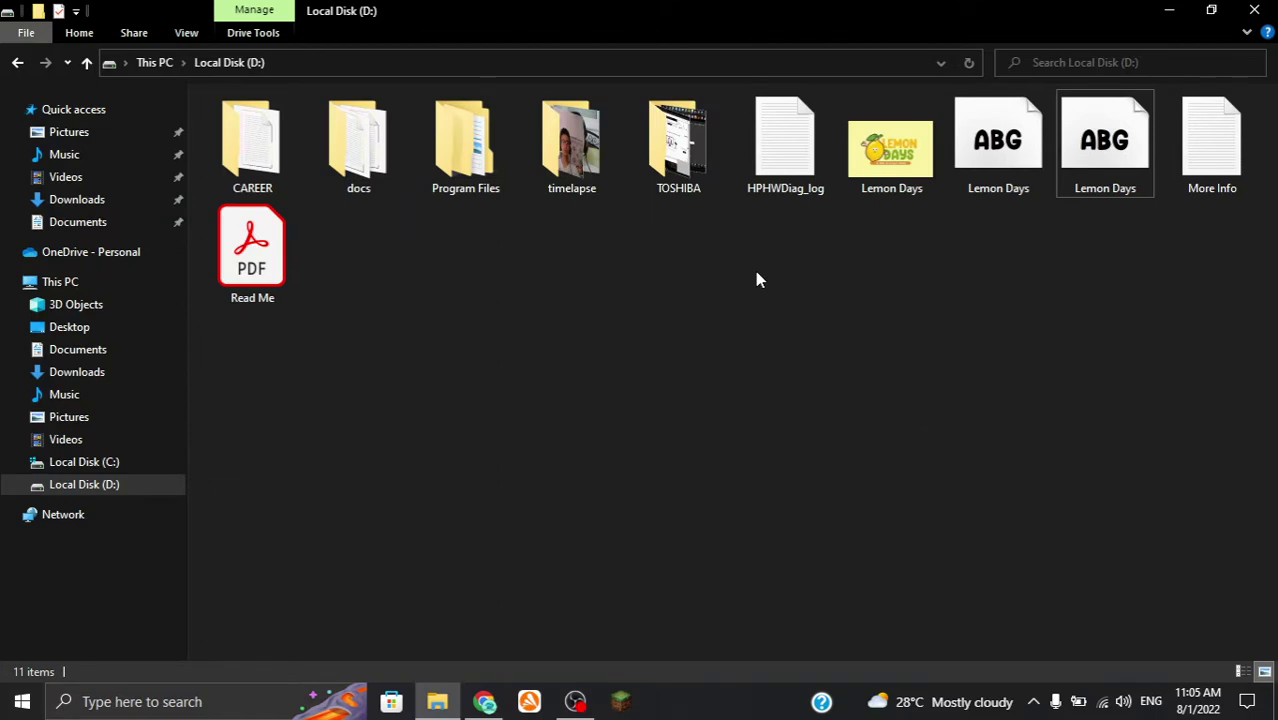
Search Windows for "word" and launch Word 2013.
key(super)
text(word)
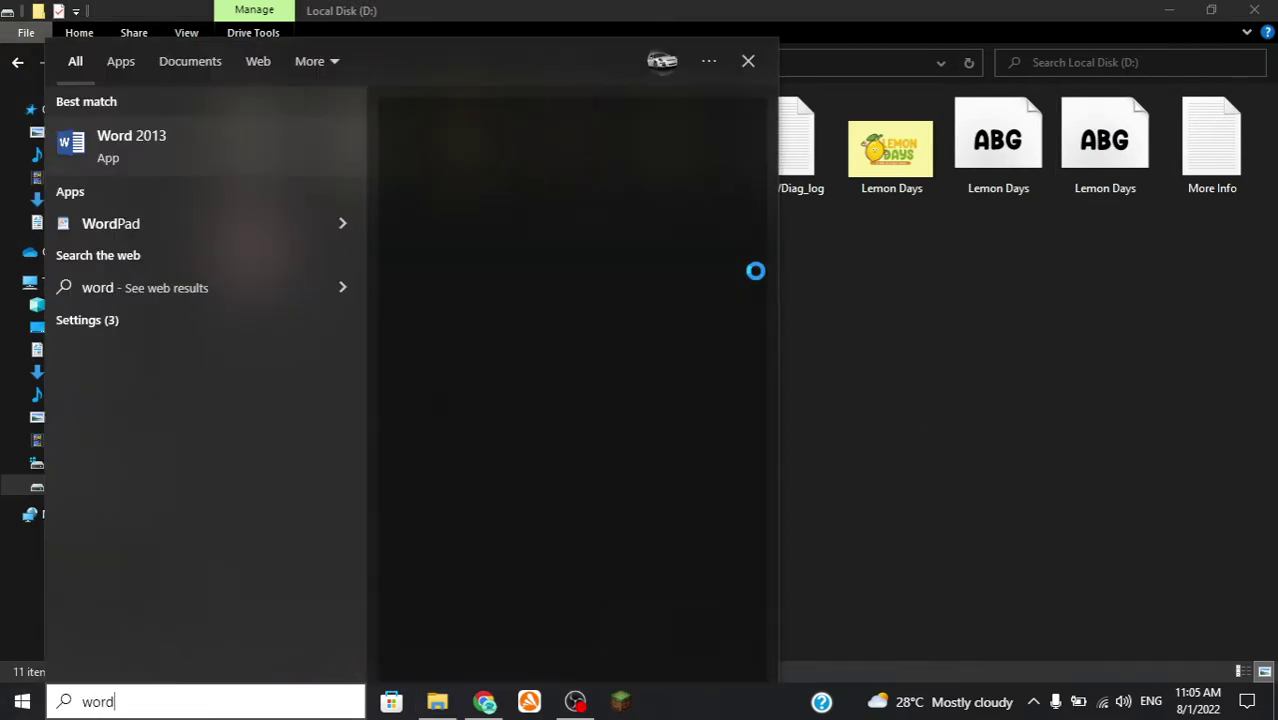
key(Return)
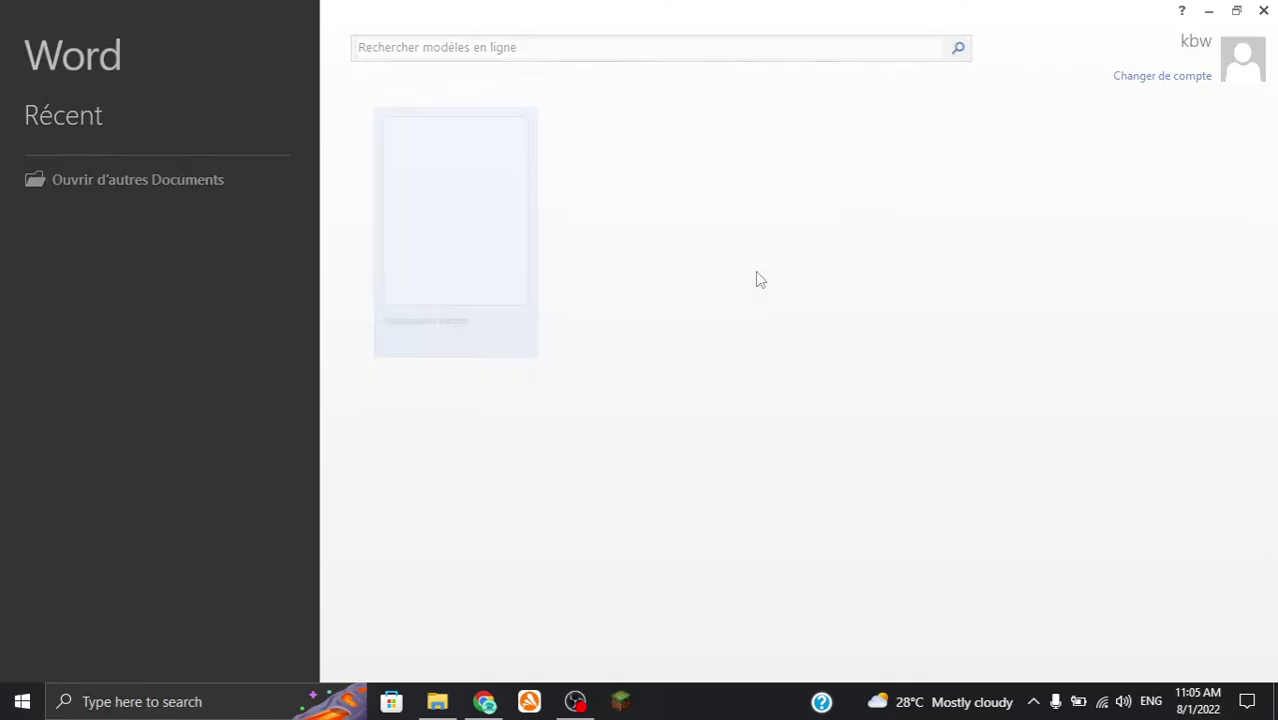
Create a blank document and set its text font to Lemon Days.
click(465, 240)
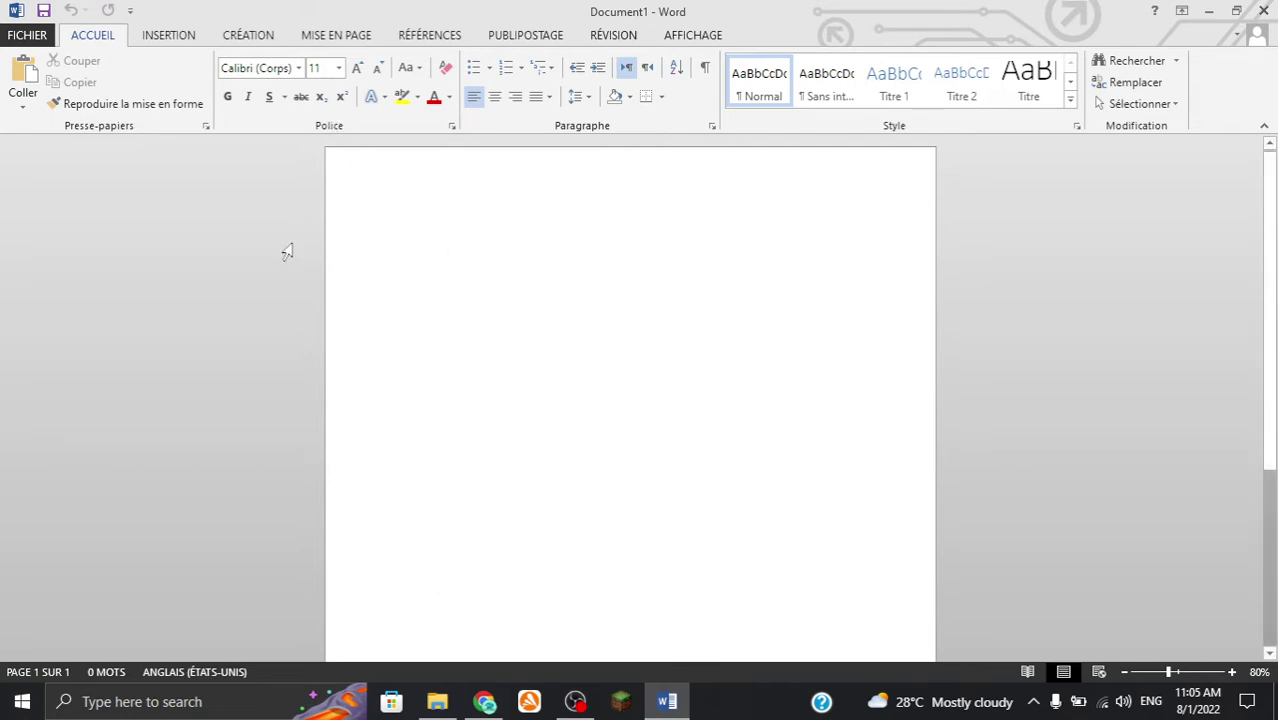
click(298, 68)
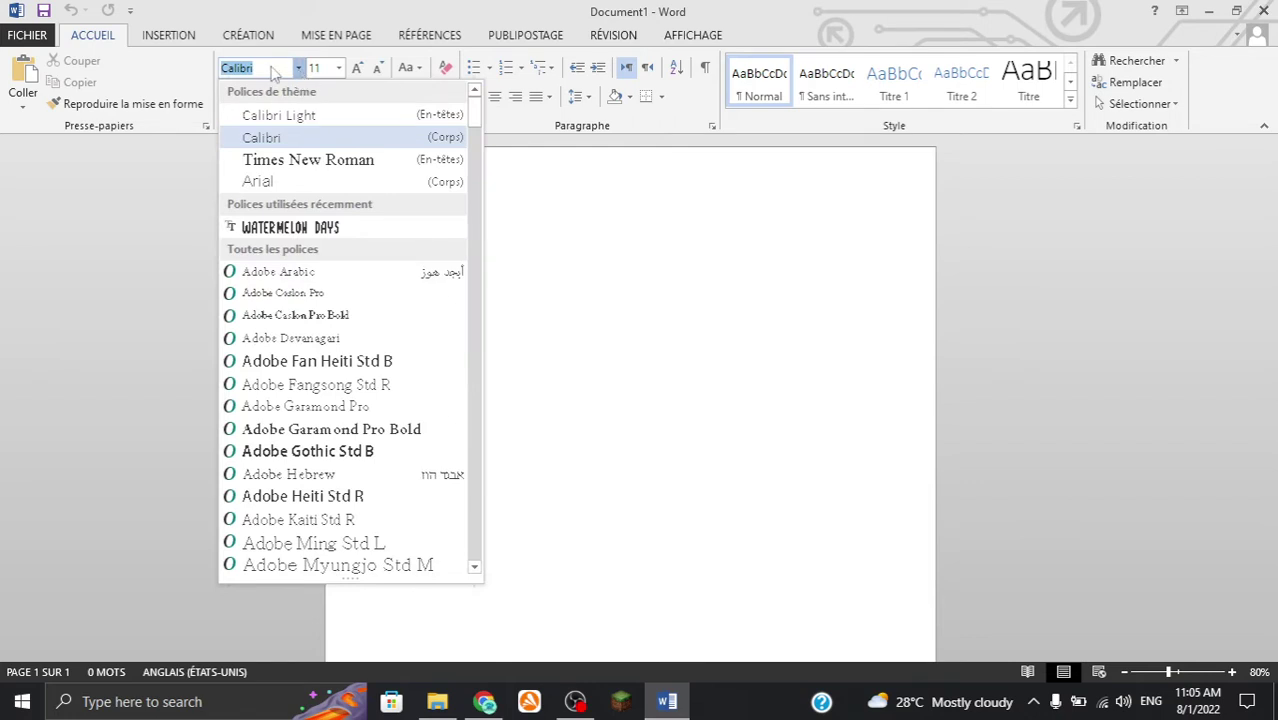
text(Lemon Days)
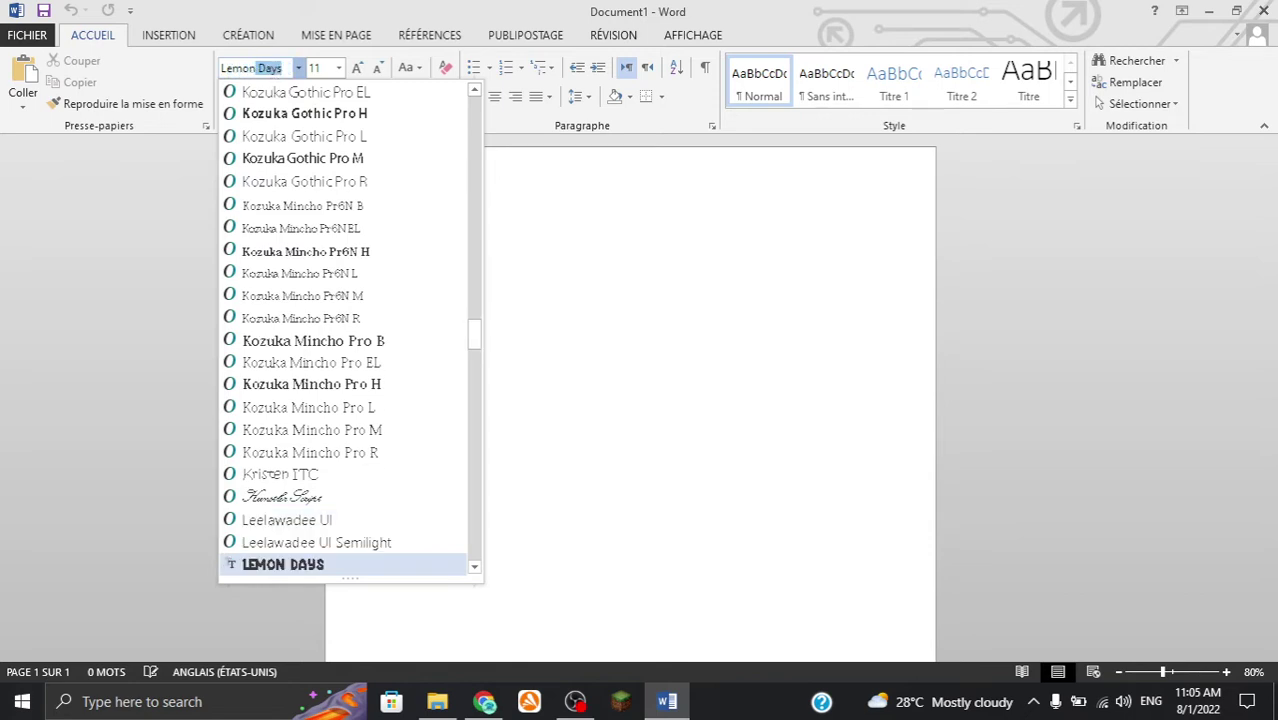
click(252, 570)
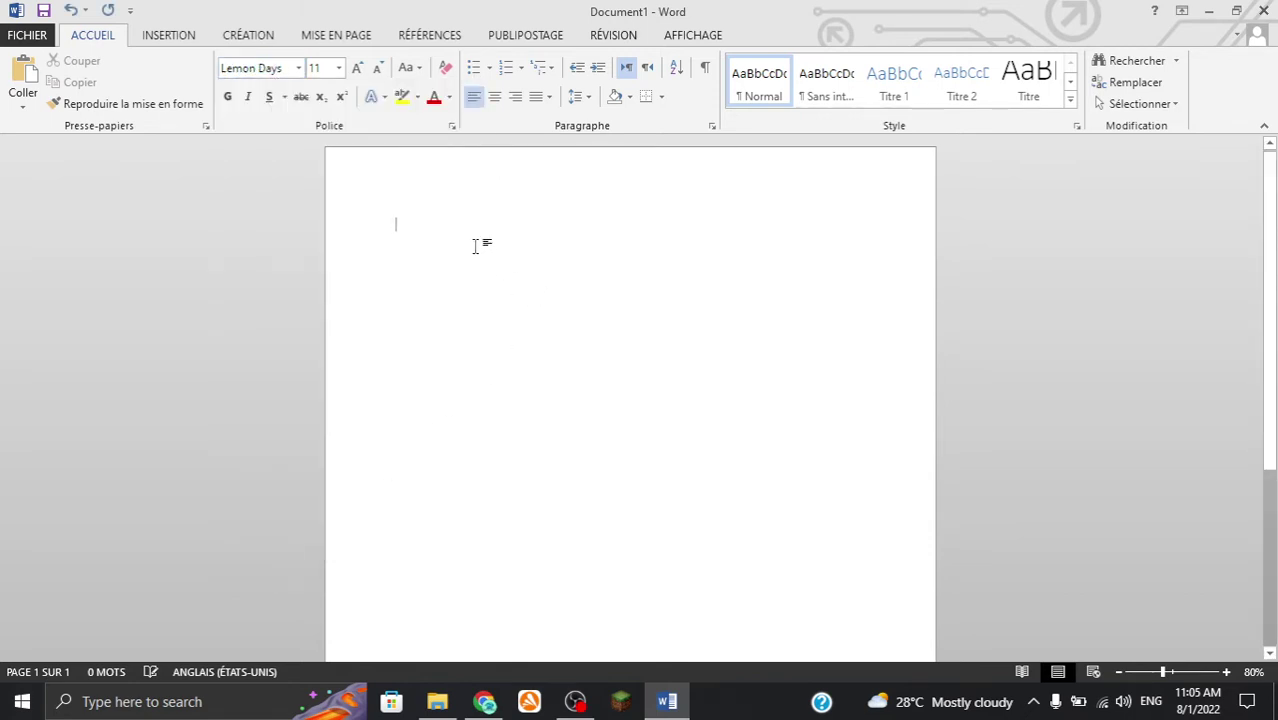
Write "TEST" in the document and enlarge the word to font size 72.
text(TEST)
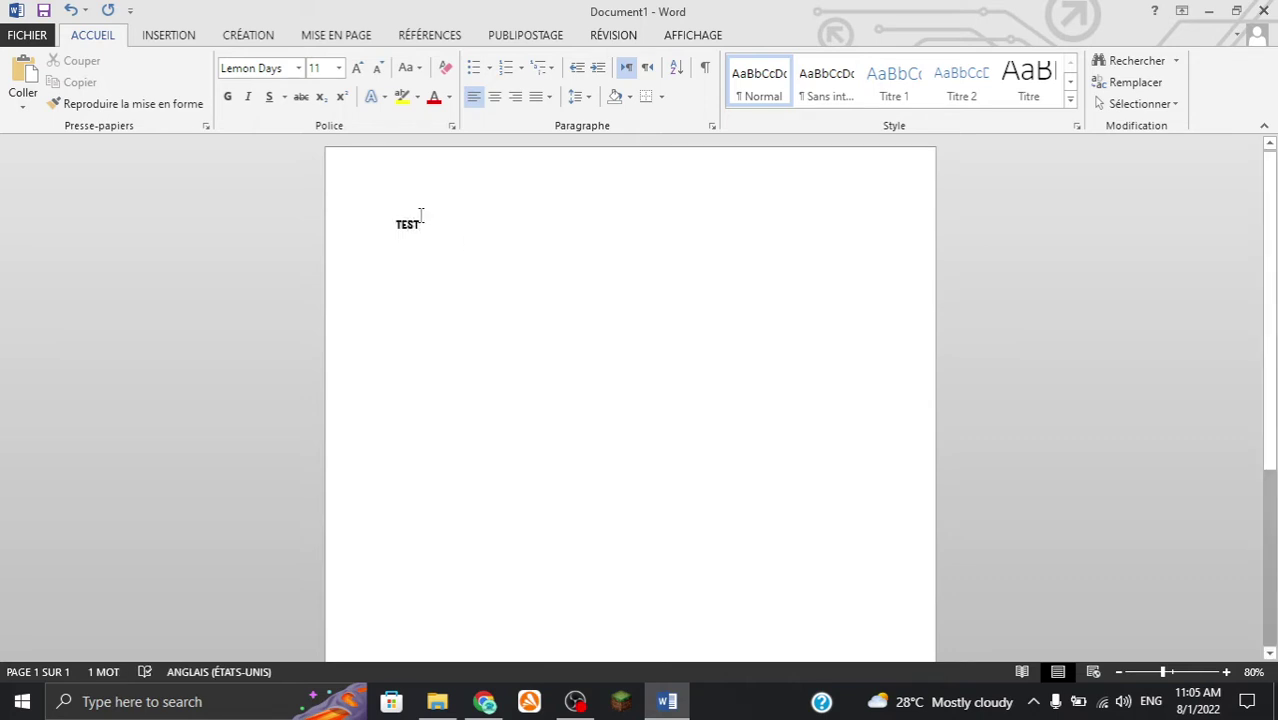
drag(424, 242, 360, 155)
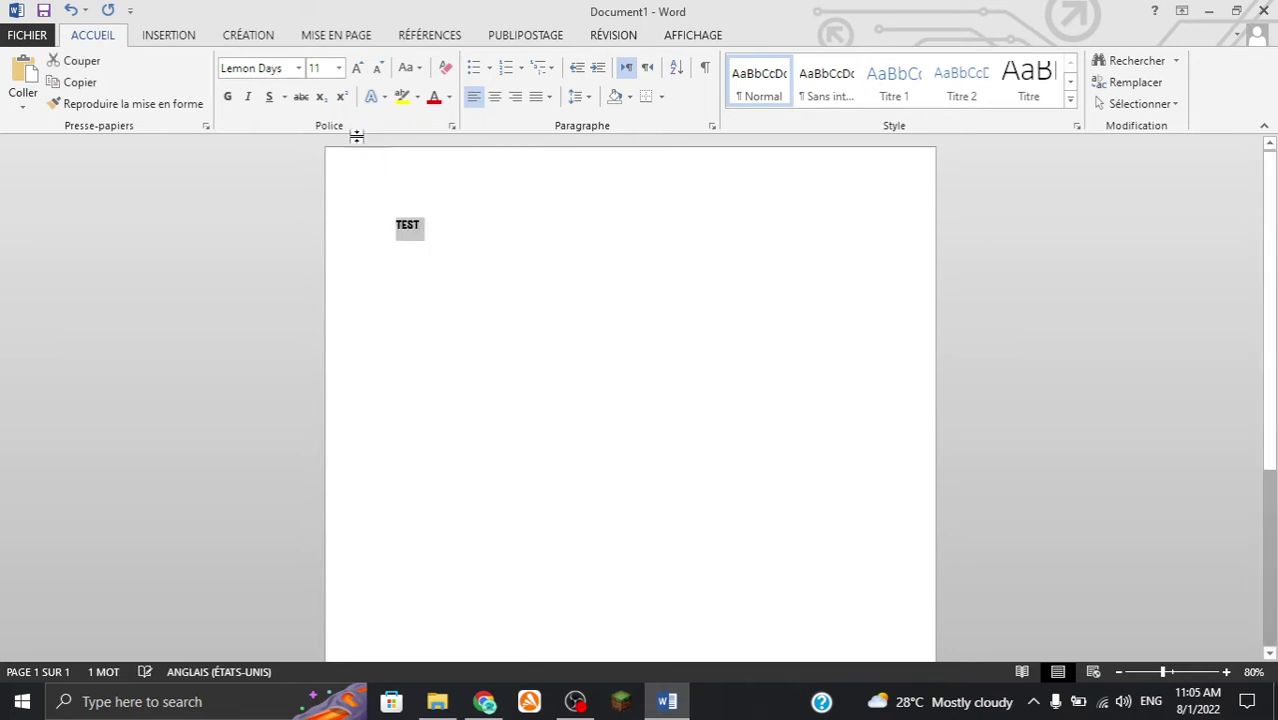
click(339, 68)
click(305, 355)
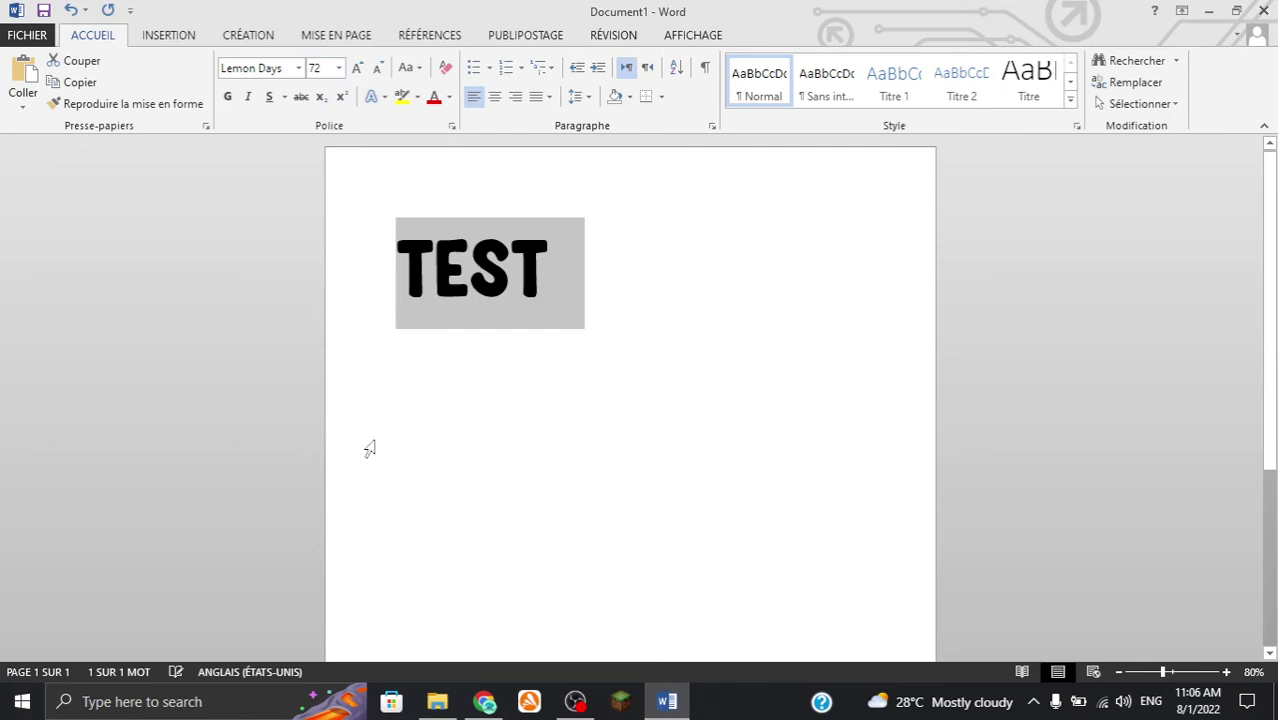
click(1120, 247)
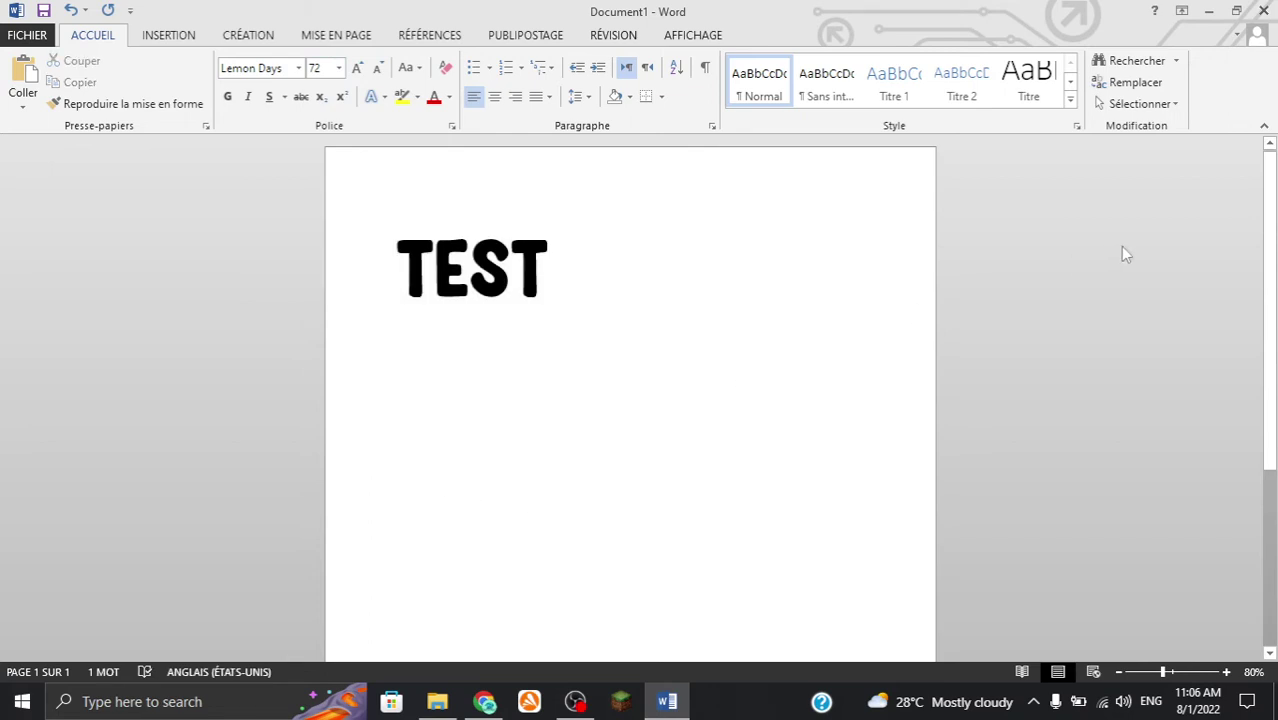
Replace the word "TEST" with the text "LEMON DAYS".
key(BackSpace)
key(BackSpace)
key(BackSpace)
key(BackSpace)
text(L)
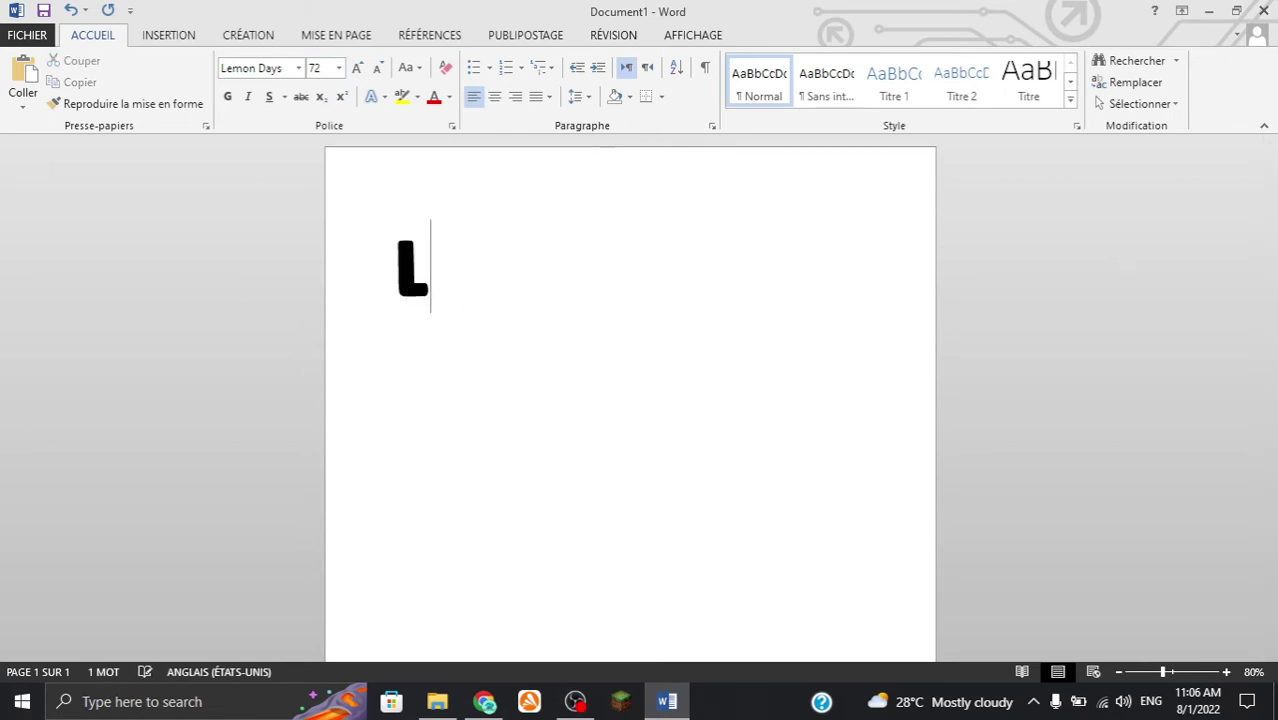
text(EMOON)
key(BackSpace)
key(BackSpace)
text(N)
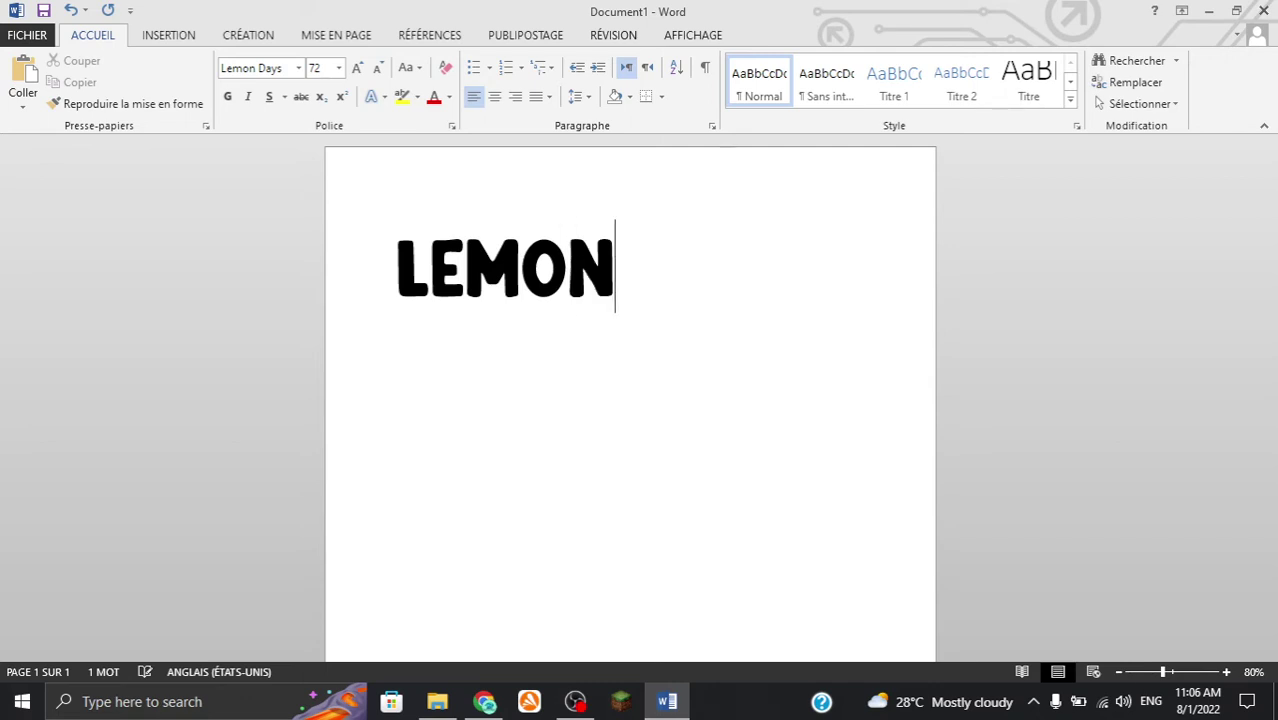
text( DAYS)
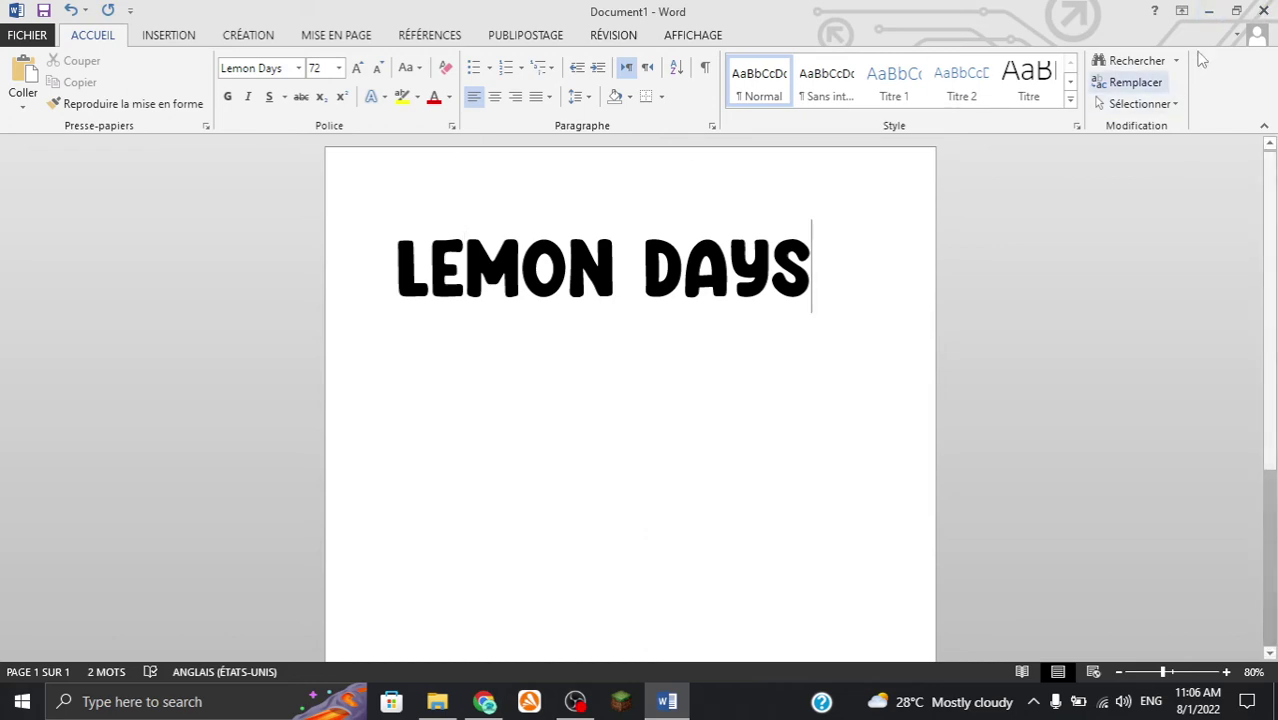
Minimize Word, view the Lemon Days sample on the DaFont page in Chrome for comparison, and minimize the browser to the desktop.
click(1211, 11)
click(484, 701)
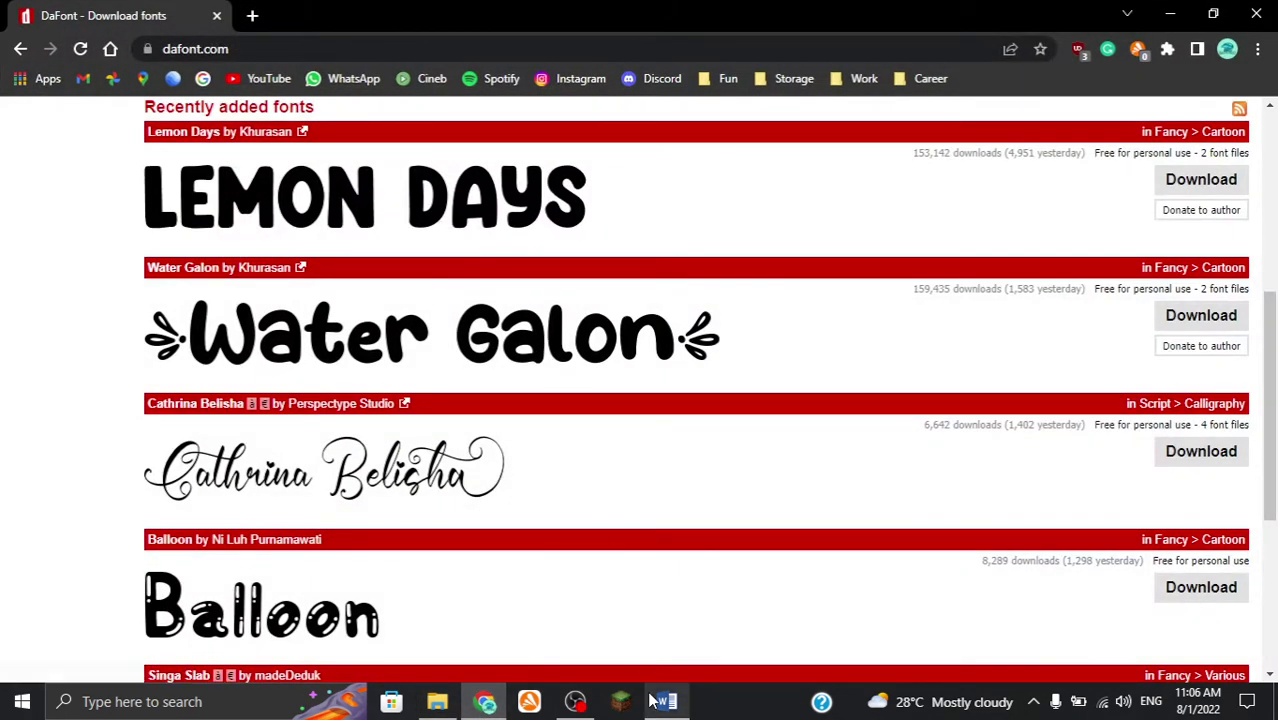
click(1168, 13)
click(1168, 12)
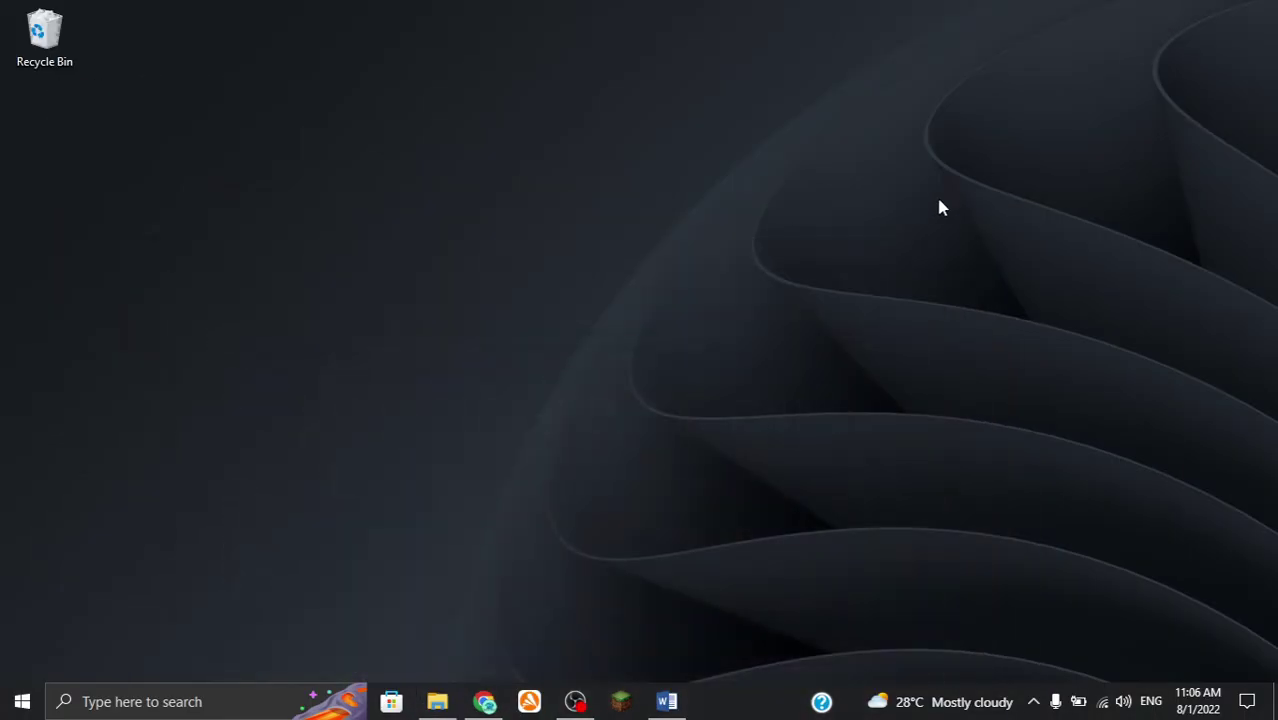